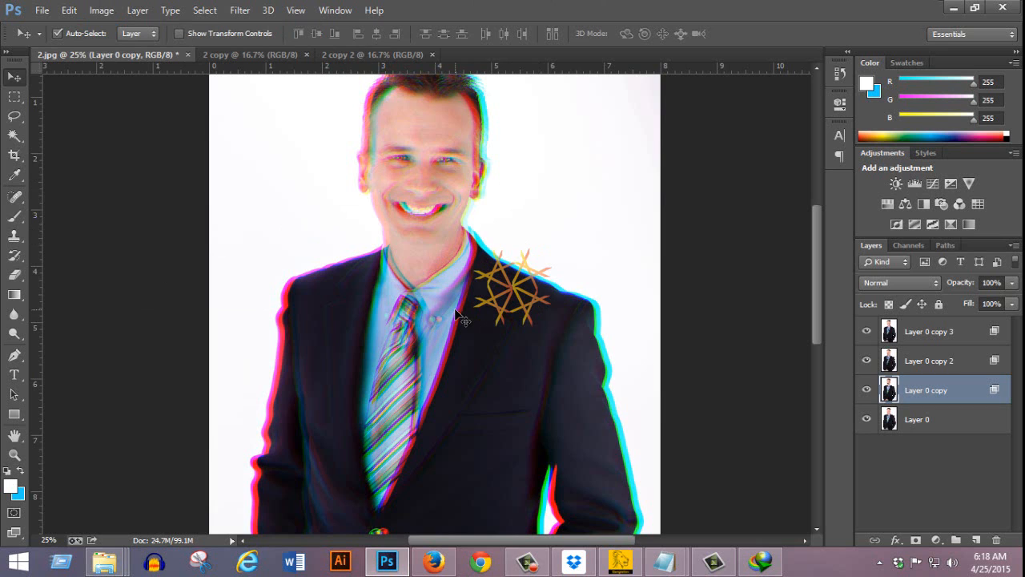
Compare the finished color-fringe version in 2.jpg with the unedited photo in the 2 copy document
{"action": "key", "text": "ctrl+minus"}
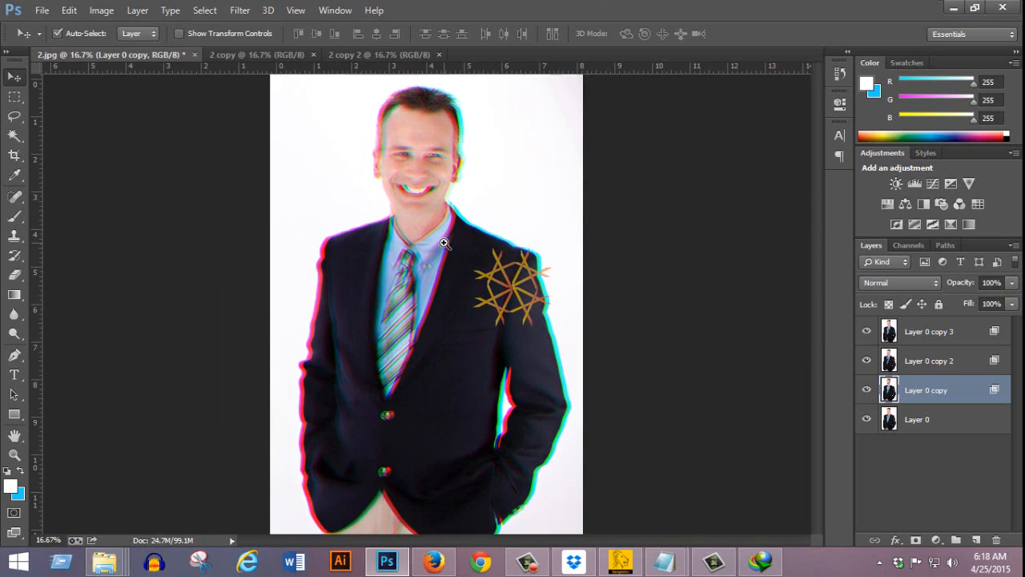
{"action": "key", "text": "ctrl+plus"}
{"action": "left_click", "coordinate": [246, 54]}
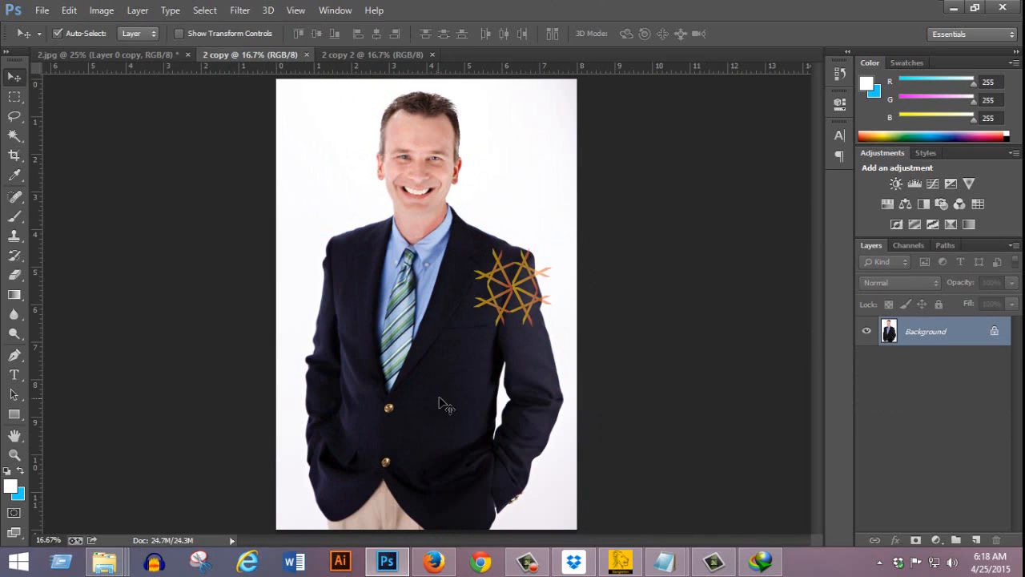
{"action": "left_click", "coordinate": [136, 54]}
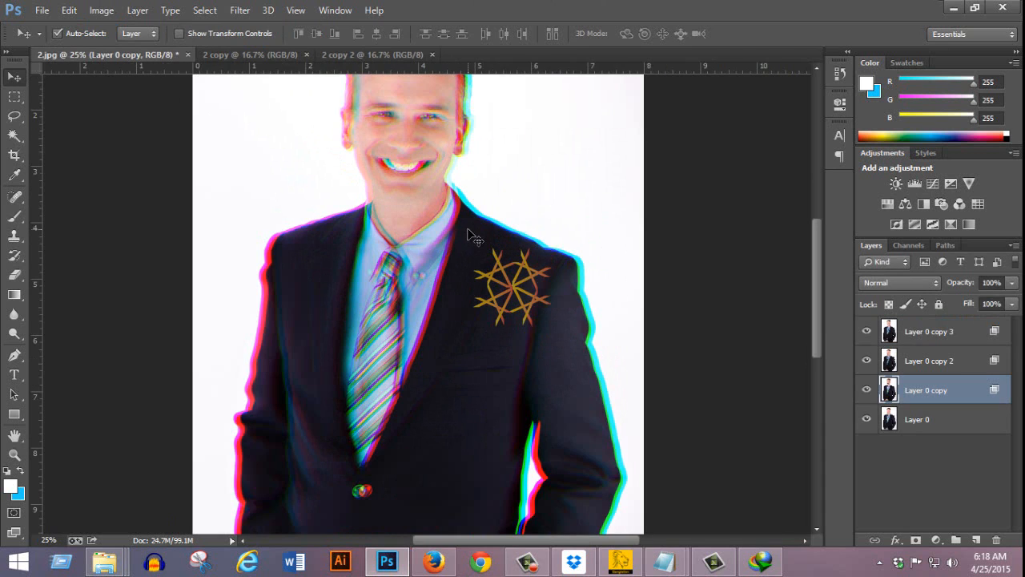
{"action": "key", "text": "ctrl+minus"}
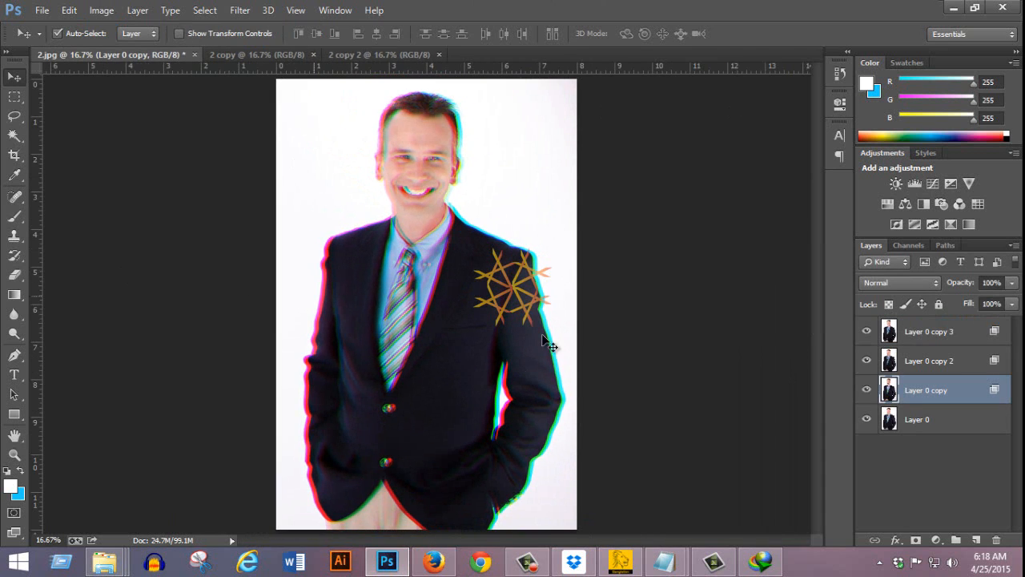
Switch to Firefox and view the "Design your photo and creativity" Facebook group page
{"action": "left_click", "coordinate": [432, 564]}
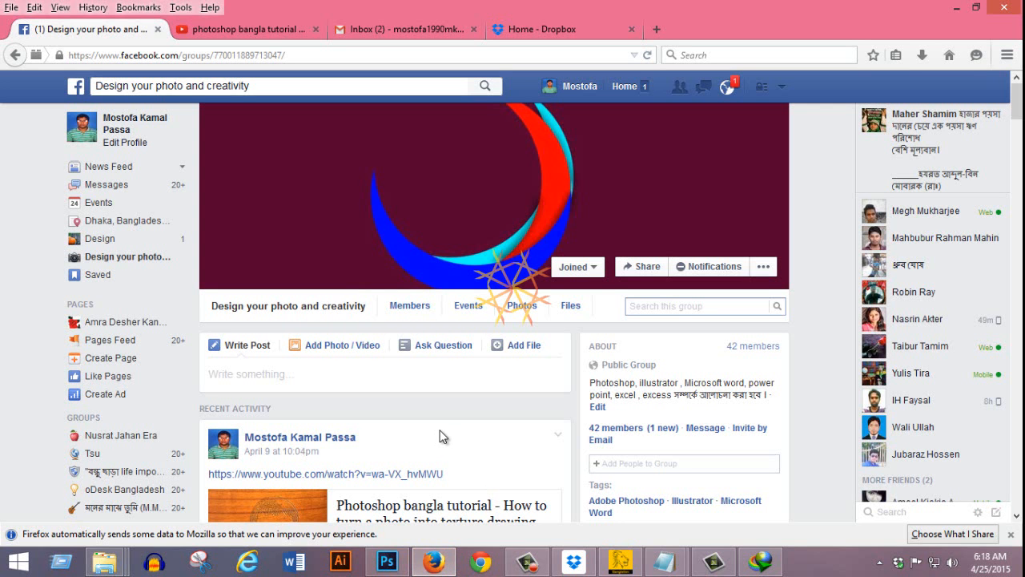
{"action": "scroll", "coordinate": [440, 437], "scroll_direction": "down", "scroll_amount": 3}
{"action": "scroll", "coordinate": [447, 434], "scroll_direction": "up", "scroll_amount": 2}
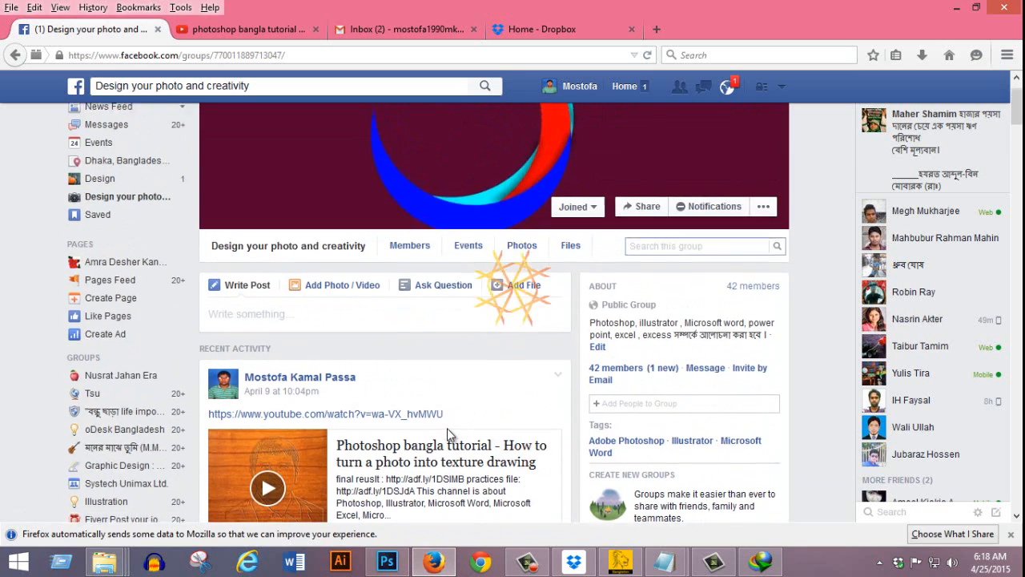
{"action": "scroll", "coordinate": [447, 427], "scroll_direction": "up", "scroll_amount": 1}
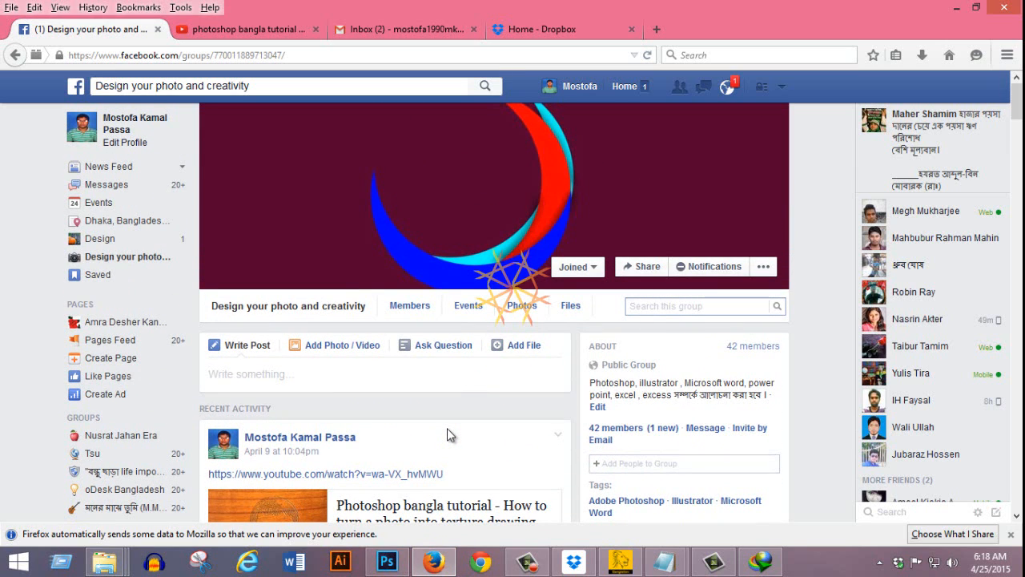
{"action": "scroll", "coordinate": [447, 428], "scroll_direction": "down", "scroll_amount": 1}
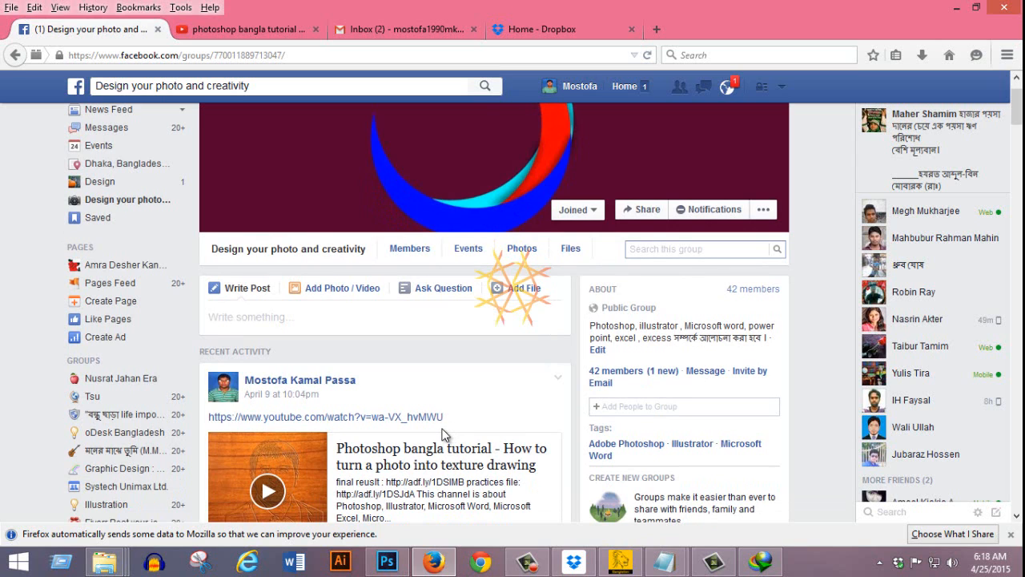
{"action": "scroll", "coordinate": [464, 365], "scroll_direction": "up", "scroll_amount": 1}
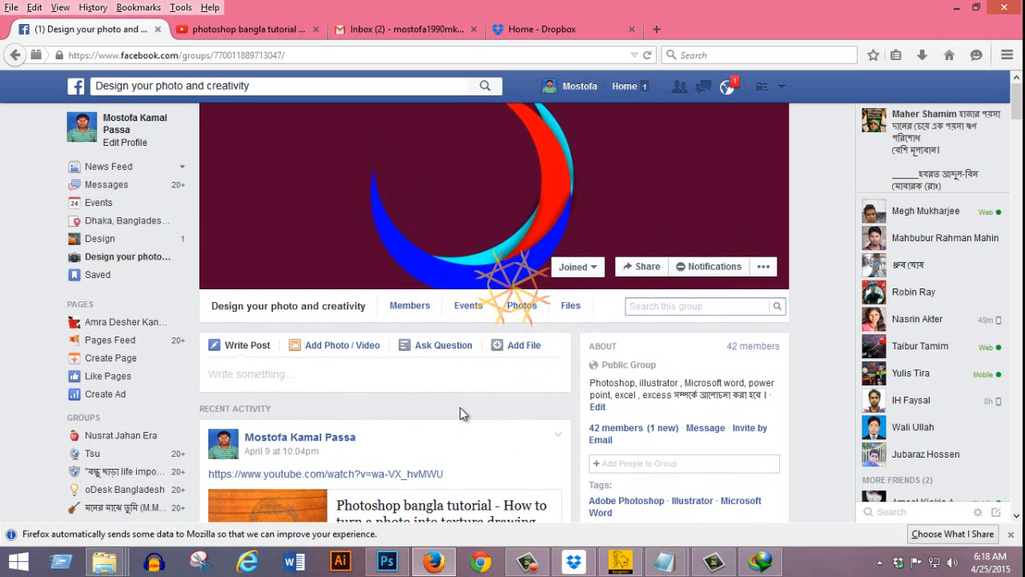
Switch back to Photoshop and convert the locked Background of the 2 copy document into a regular layer named Layer 0
{"action": "left_click", "coordinate": [387, 562]}
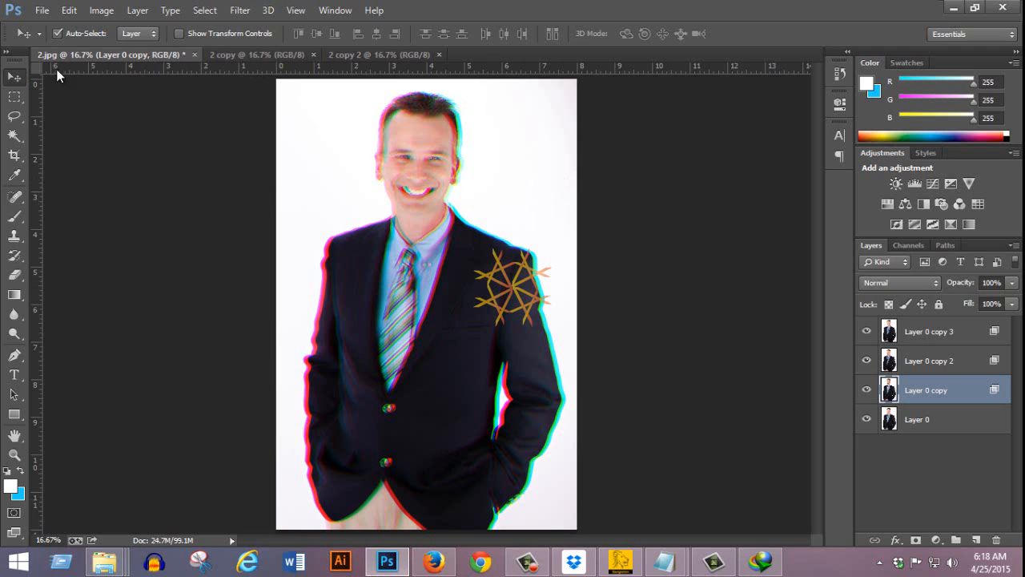
{"action": "left_click", "coordinate": [257, 52]}
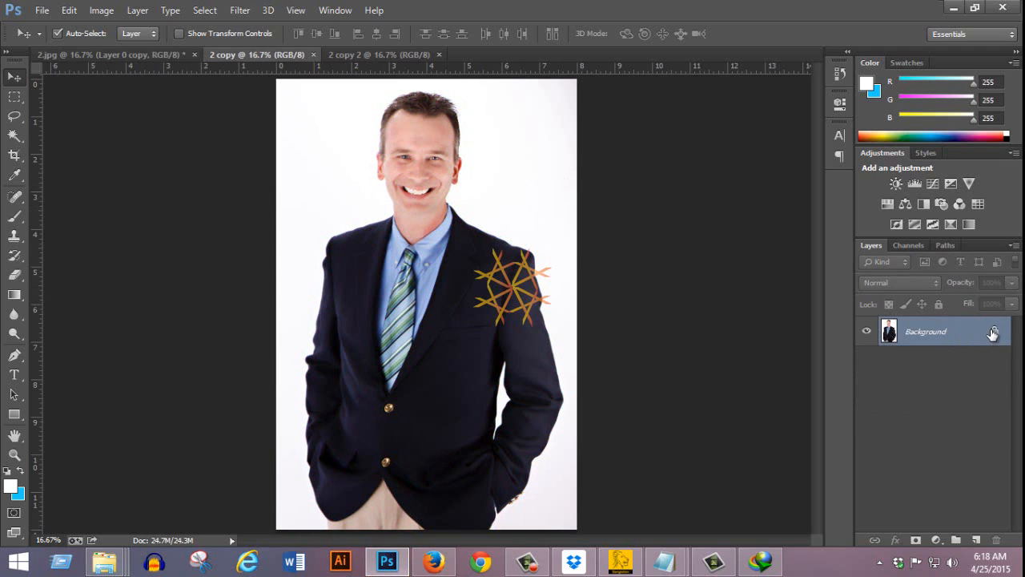
{"action": "double_click", "coordinate": [993, 333]}
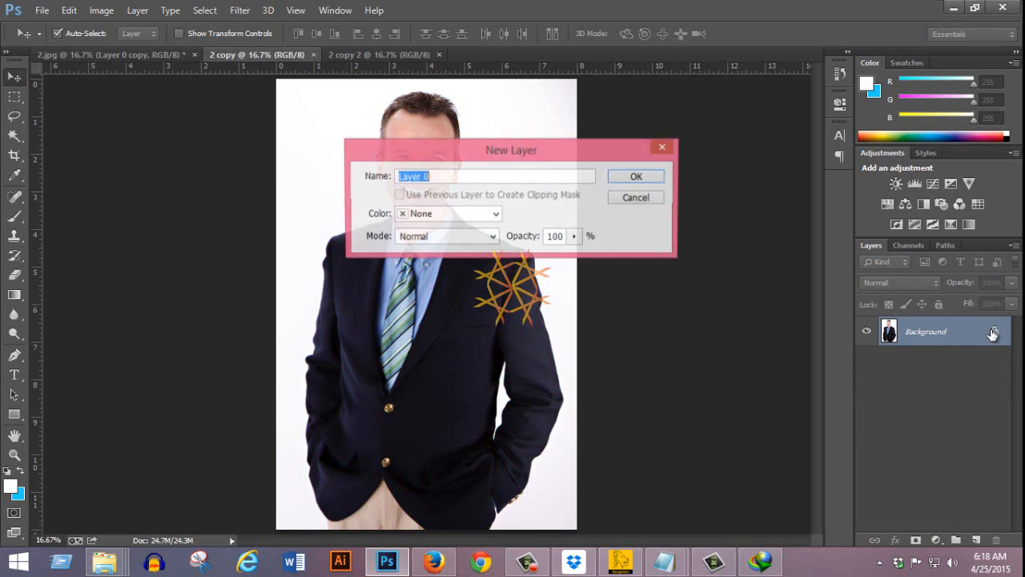
{"action": "left_click", "coordinate": [646, 177]}
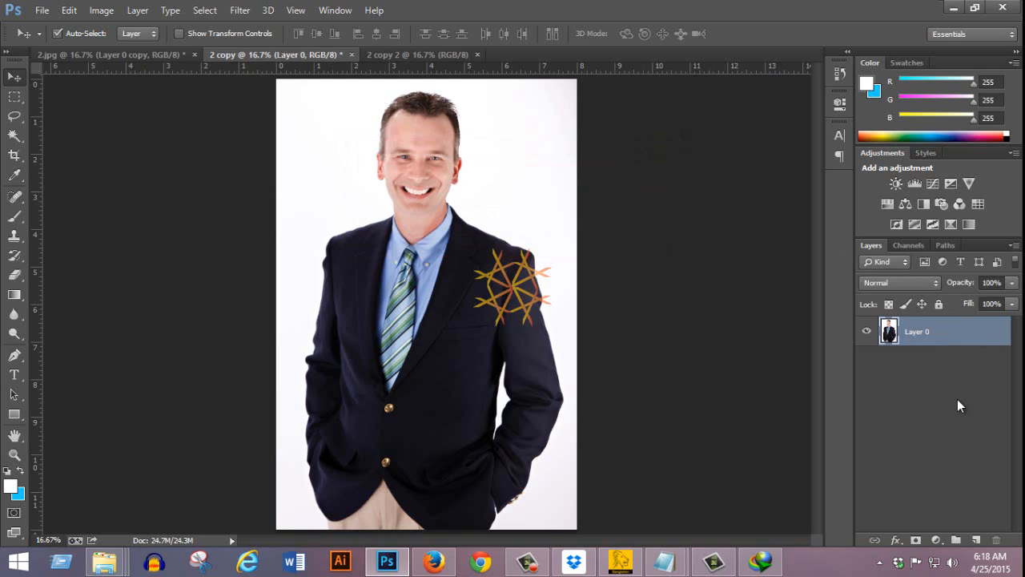
Duplicate Layer 0 three times
{"action": "key", "text": "ctrl+j"}
{"action": "key", "text": "ctrl+j"}
{"action": "key", "text": "ctrl+j"}
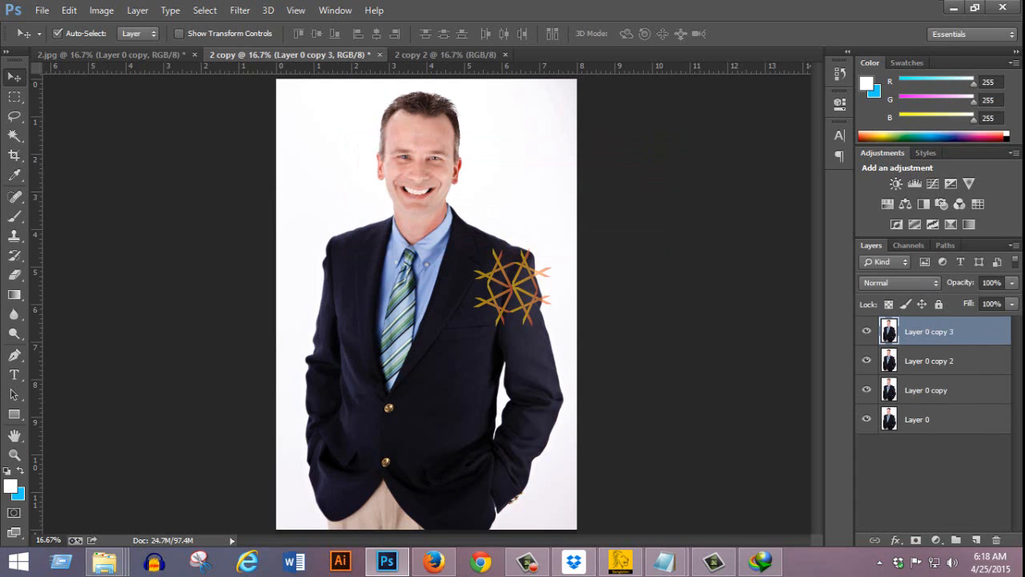
Check which color mode the image uses
{"action": "left_click", "coordinate": [102, 11]}
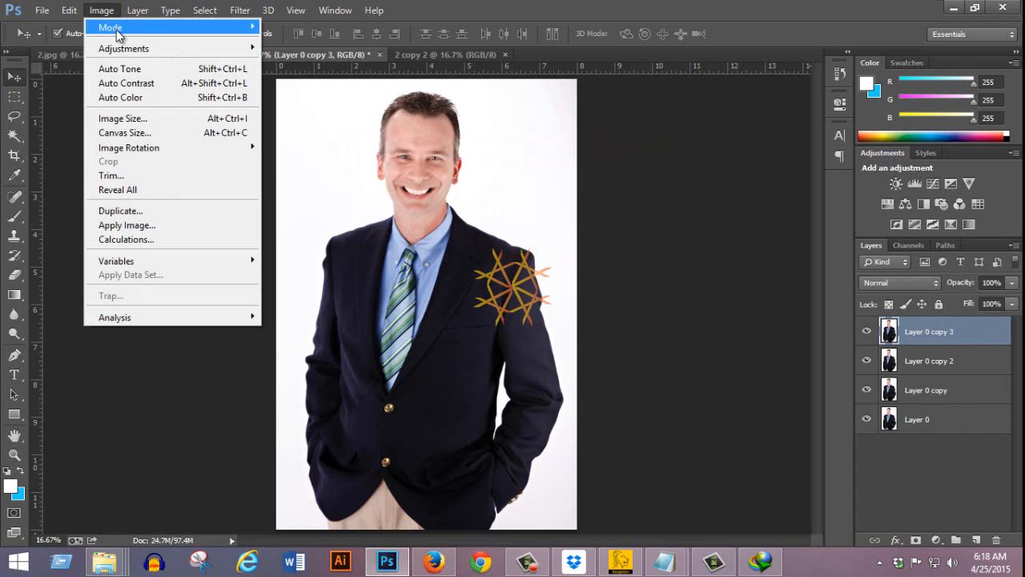
{"action": "mouse_move", "coordinate": [116, 29]}
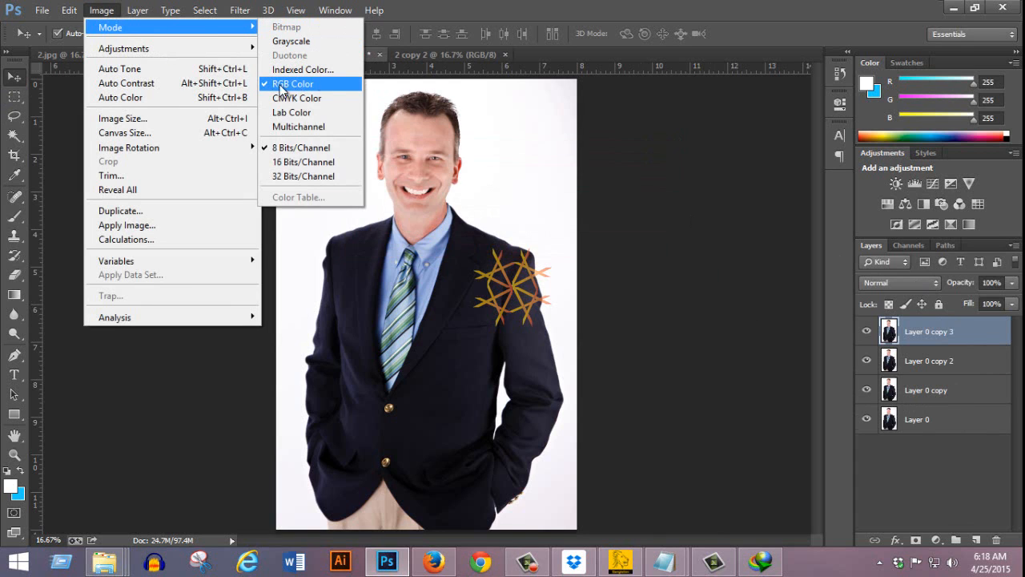
{"action": "left_click", "coordinate": [529, 3]}
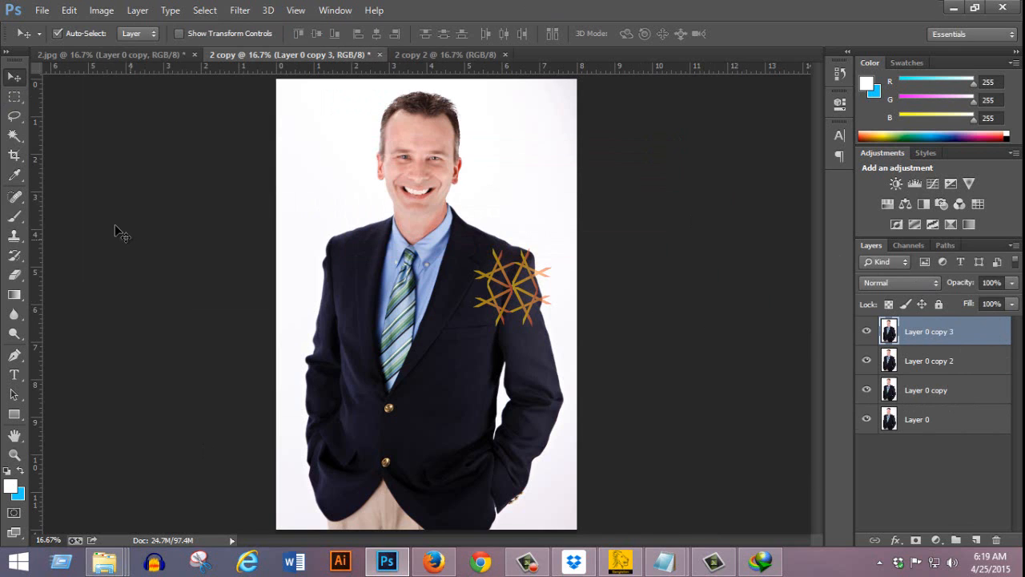
Exclude the R and G channels from Layer 0 copy 3 in its blending options and nudge the layer slightly to the right
{"action": "left_click", "coordinate": [137, 11]}
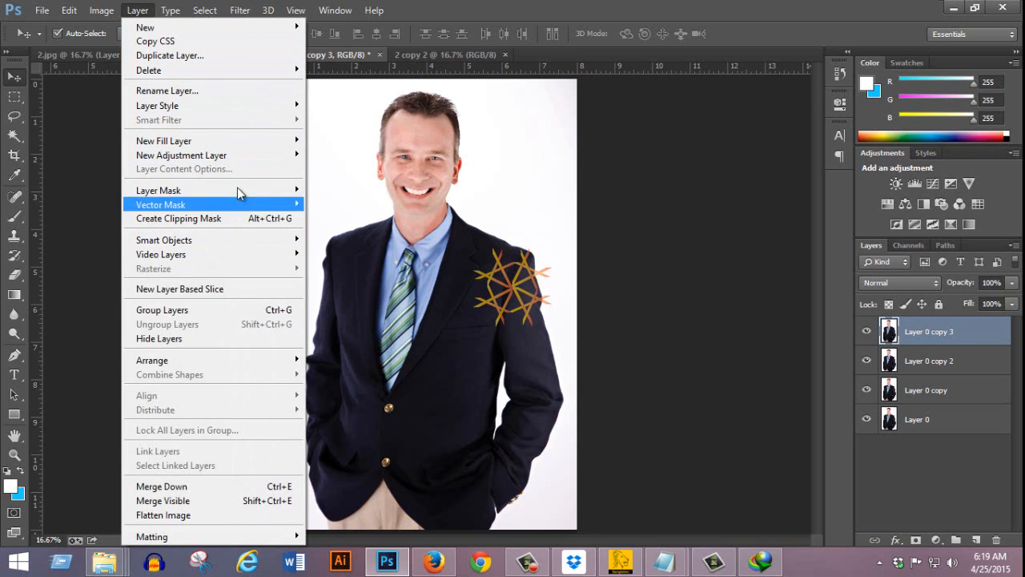
{"action": "mouse_move", "coordinate": [236, 105]}
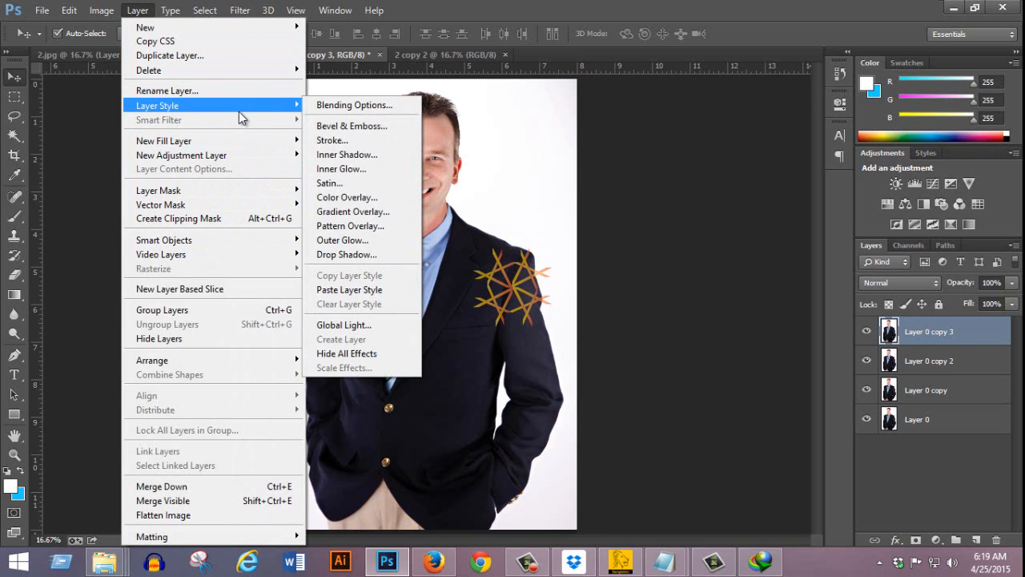
{"action": "left_click", "coordinate": [349, 107]}
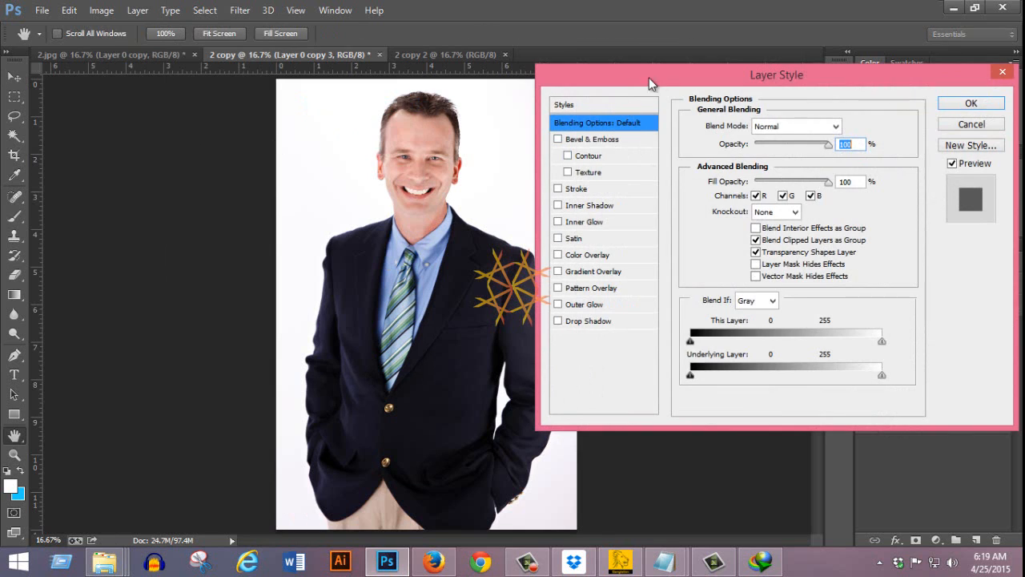
{"action": "left_click_drag", "start_coordinate": [650, 68], "coordinate": [498, 64]}
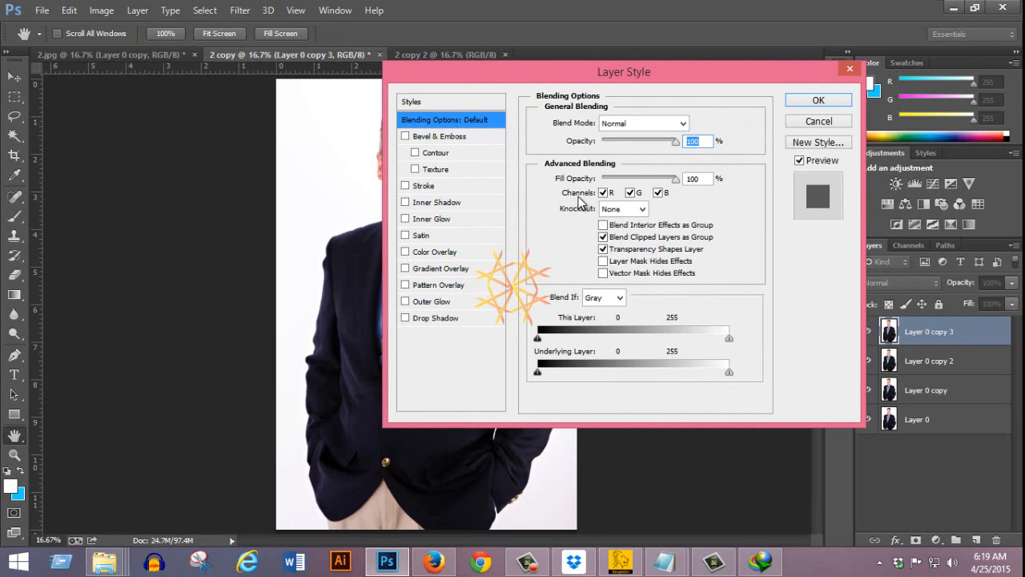
{"action": "left_click_drag", "start_coordinate": [605, 72], "coordinate": [618, 67]}
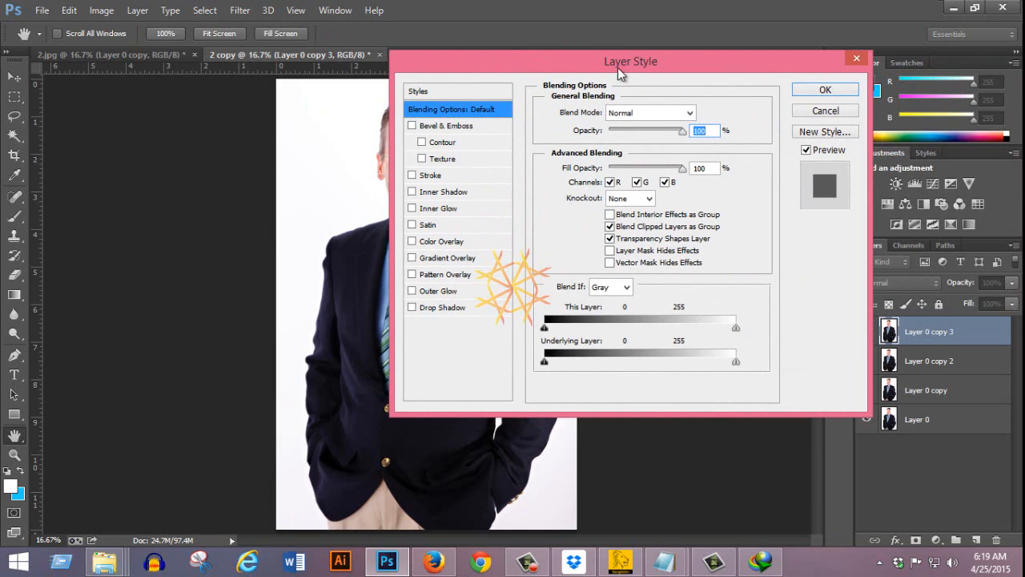
{"action": "left_click", "coordinate": [610, 182]}
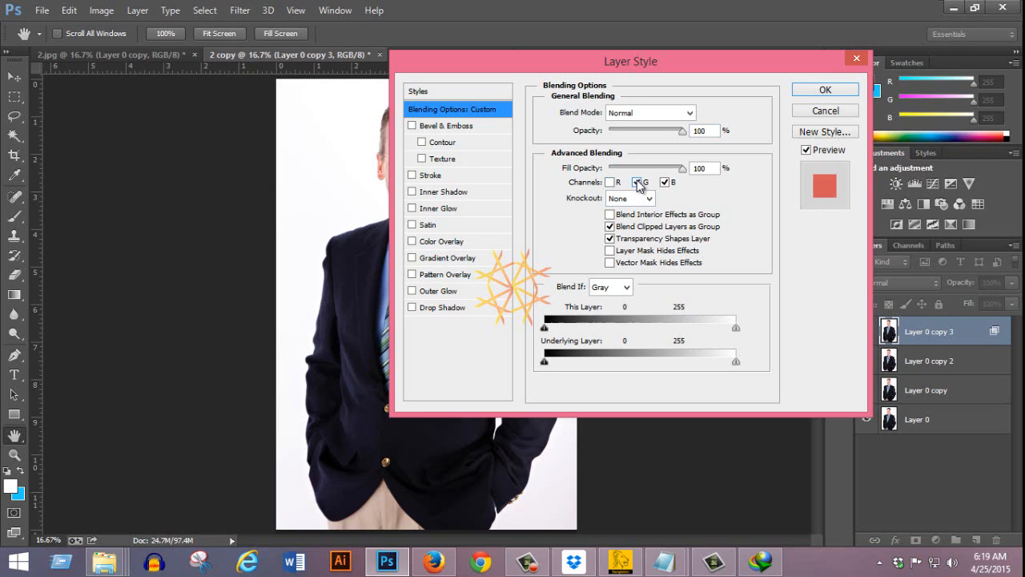
{"action": "left_click", "coordinate": [637, 183]}
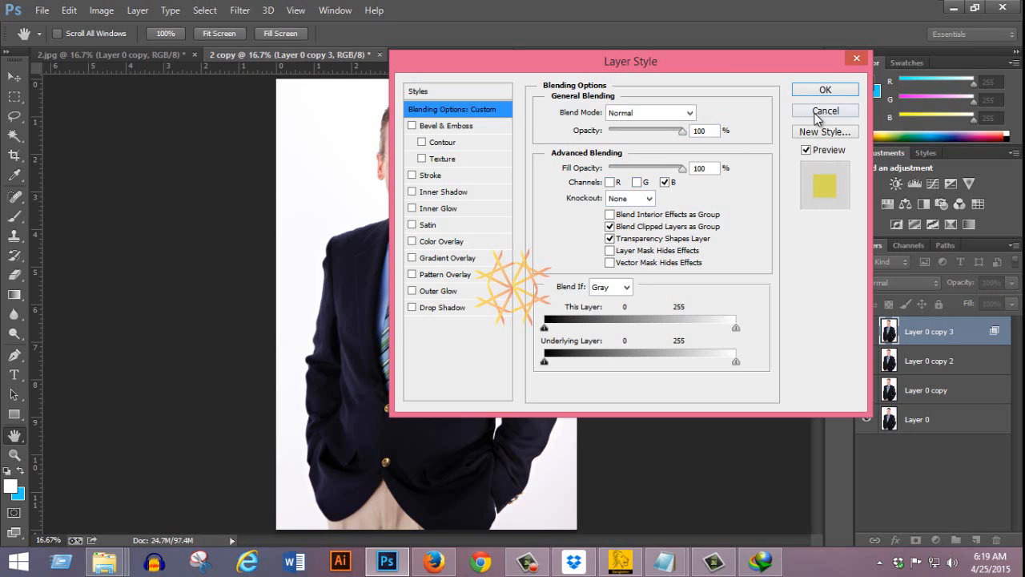
{"action": "left_click_drag", "start_coordinate": [722, 65], "coordinate": [695, 63]}
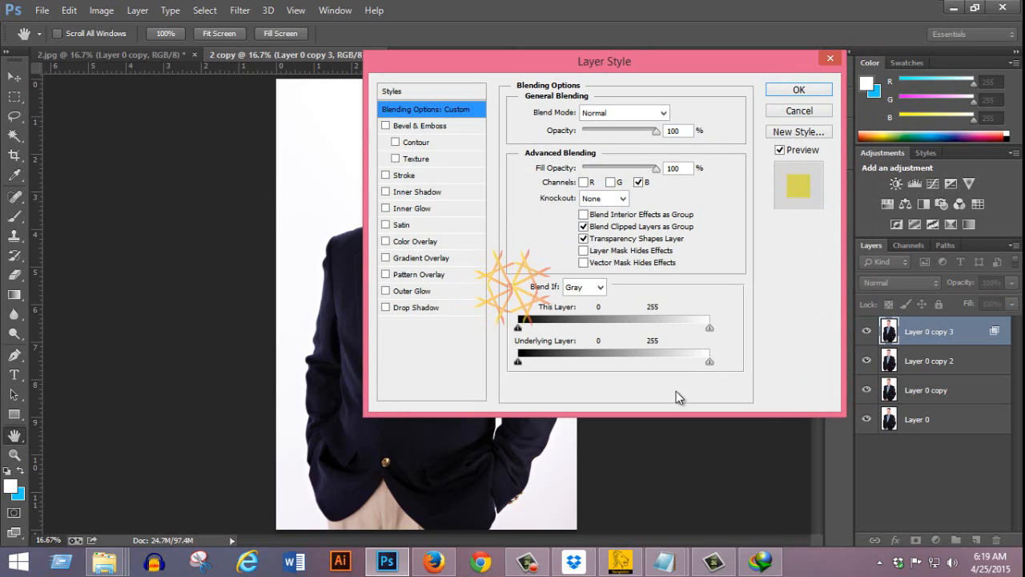
{"action": "left_click", "coordinate": [814, 93]}
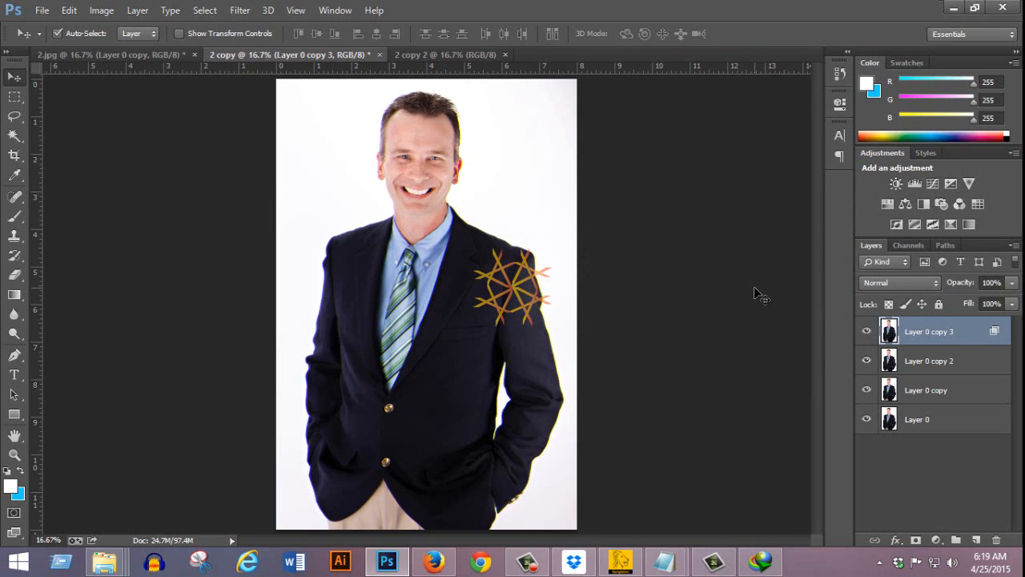
{"action": "key", "text": "Left"}
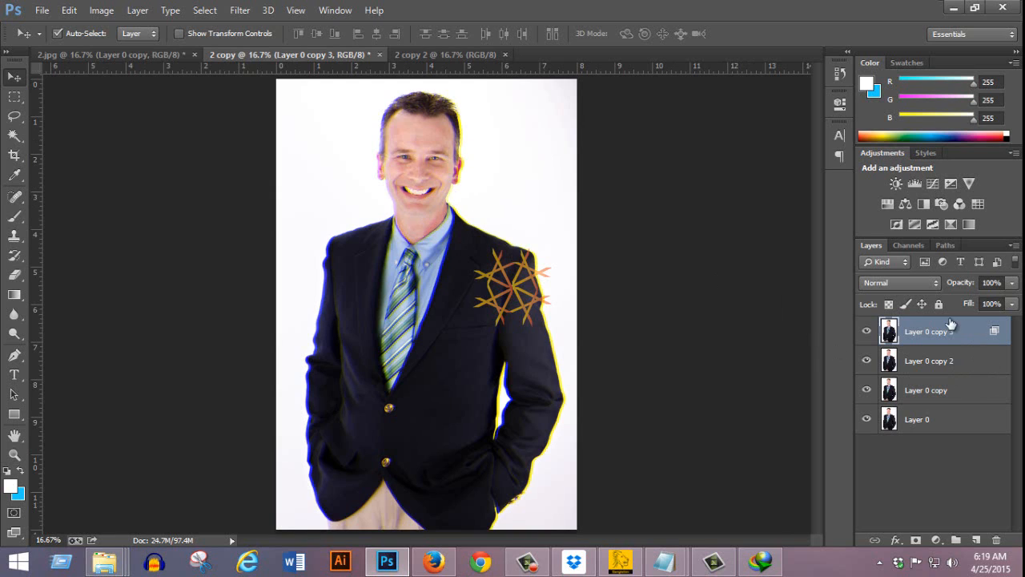
Exclude the B and G channels from Layer 0 copy 2 in its blending options, leaving only R
{"action": "left_click", "coordinate": [990, 360]}
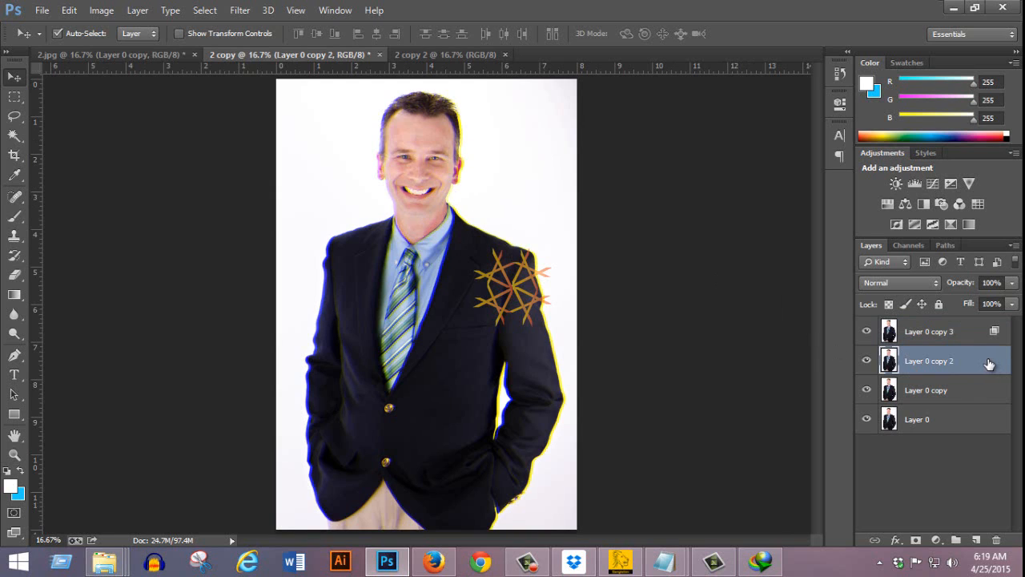
{"action": "double_click", "coordinate": [990, 362]}
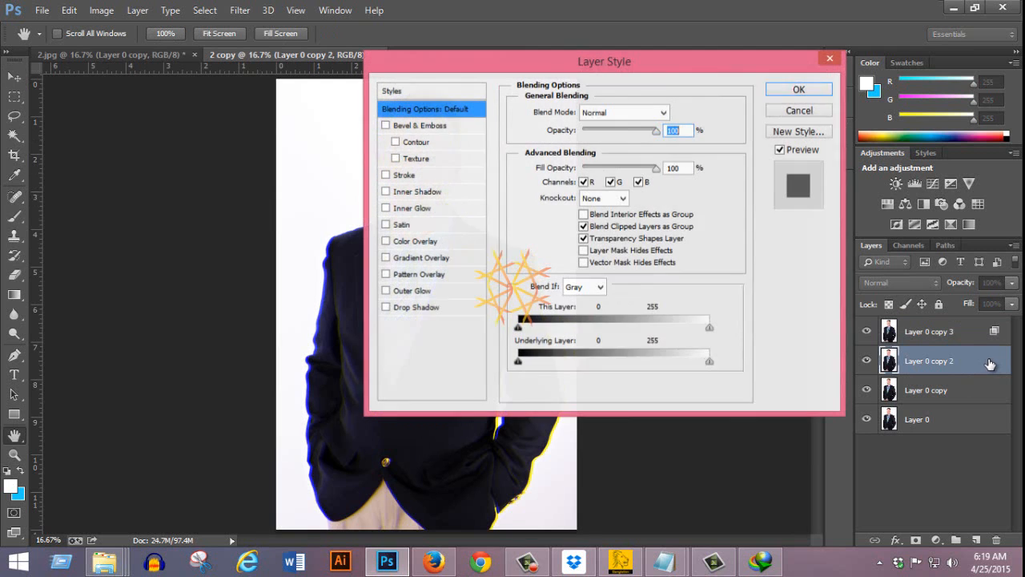
{"action": "left_click_drag", "start_coordinate": [427, 68], "coordinate": [531, 56]}
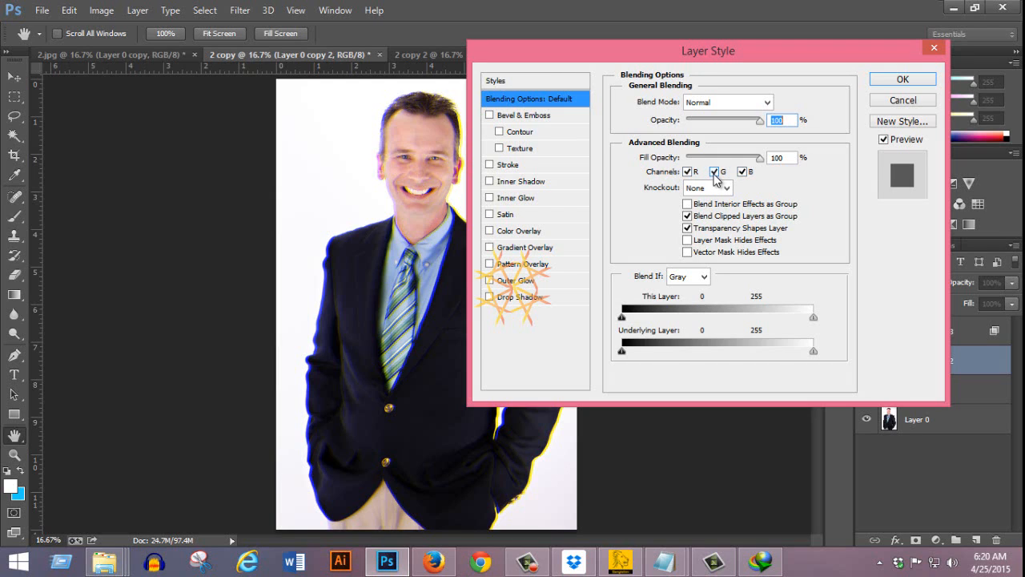
{"action": "left_click", "coordinate": [742, 172]}
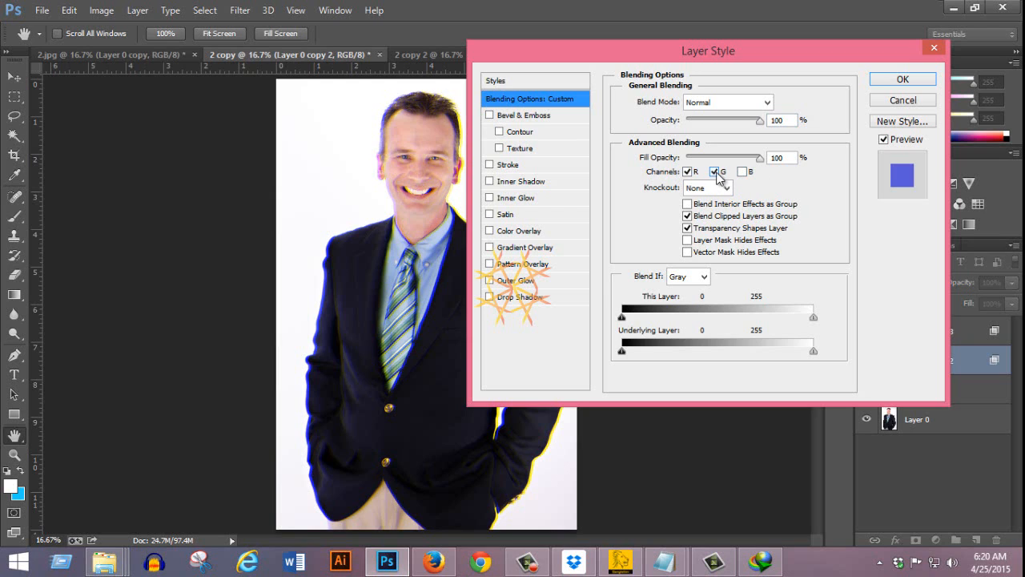
{"action": "left_click", "coordinate": [714, 171]}
{"action": "left_click", "coordinate": [902, 79]}
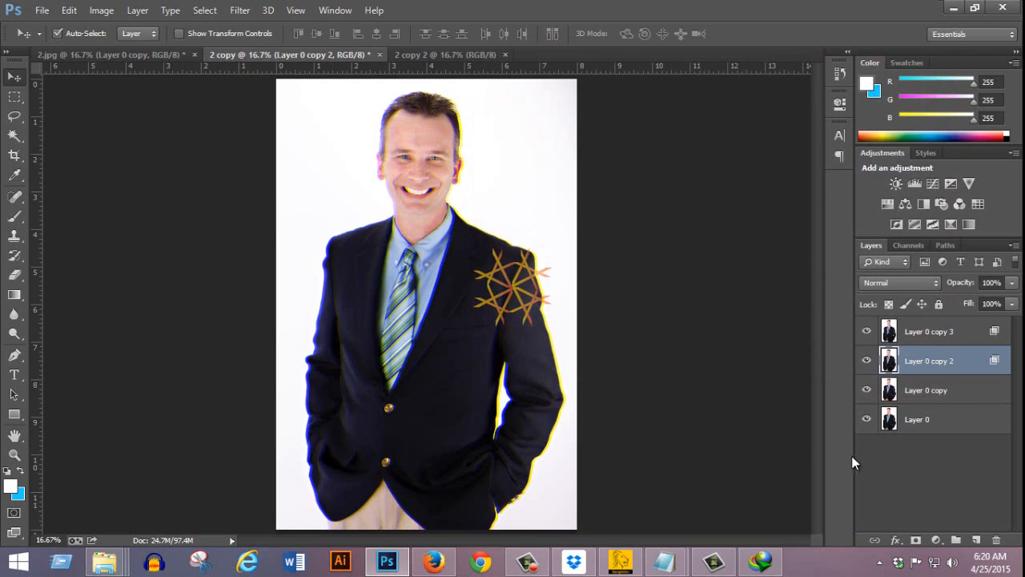
Nudge Layer 0 copy 2 to the left to offset its red channel, and inspect the fringe around the face
{"action": "key", "text": "Left"}
{"action": "key", "text": "Left"}
{"action": "key", "text": "Left"}
{"action": "key", "text": "Left"}
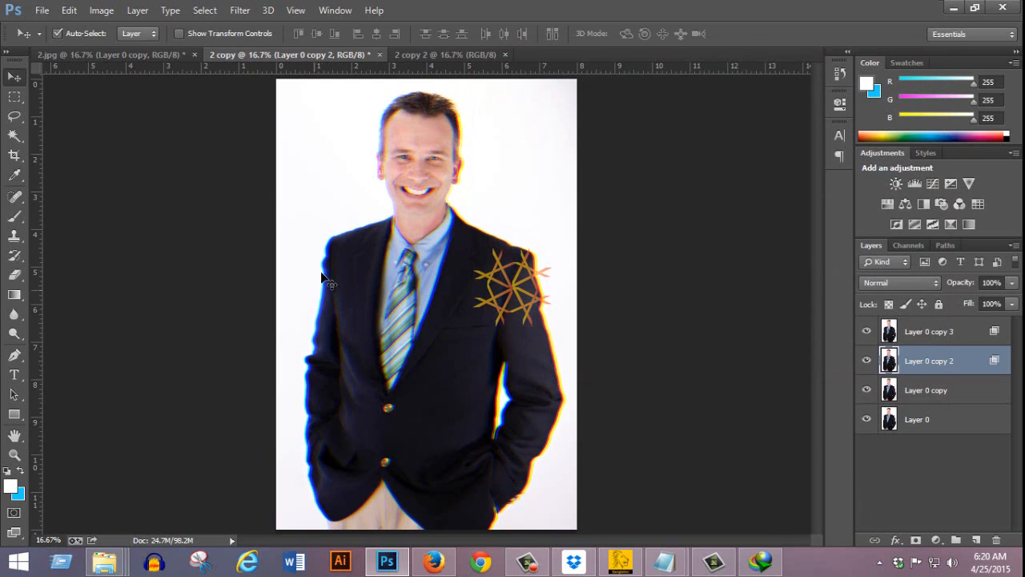
{"action": "left_click", "coordinate": [418, 172], "text": "ctrl"}
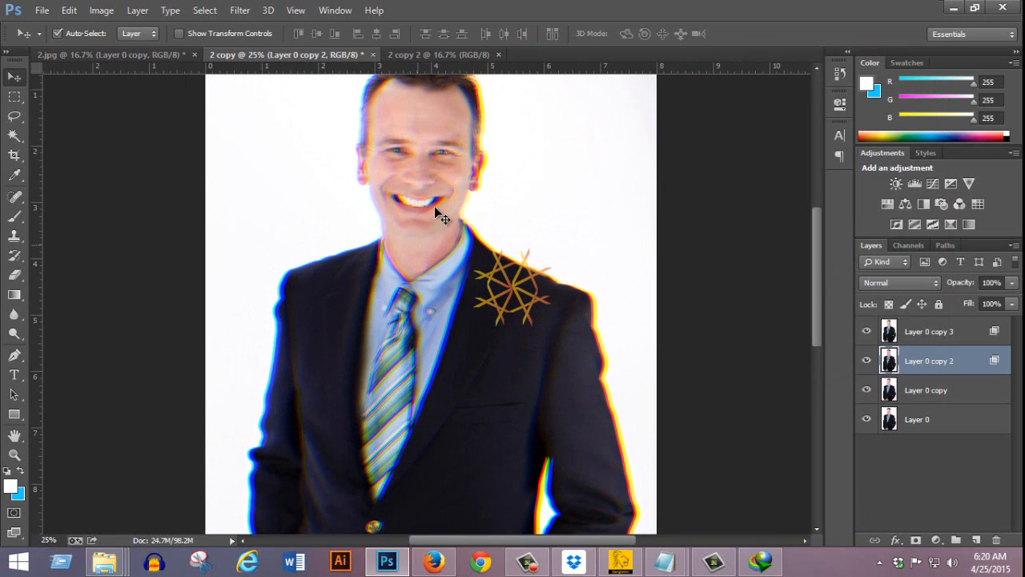
Exclude the G and B channels from Layer 0 copy in its blending options, leaving only R
{"action": "left_click", "coordinate": [997, 392]}
{"action": "right_click", "coordinate": [997, 393]}
{"action": "key", "text": "Escape"}
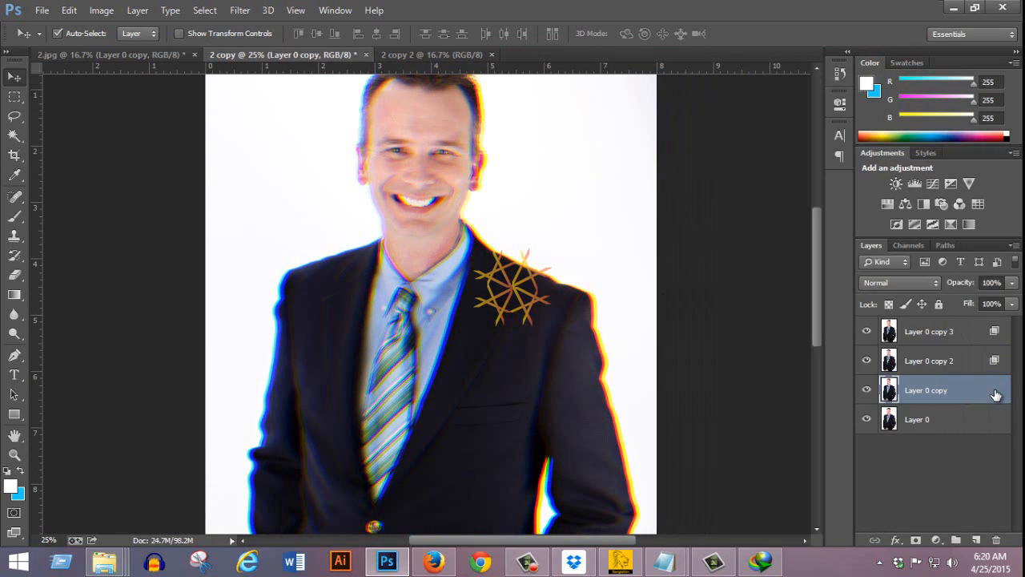
{"action": "double_click", "coordinate": [995, 394]}
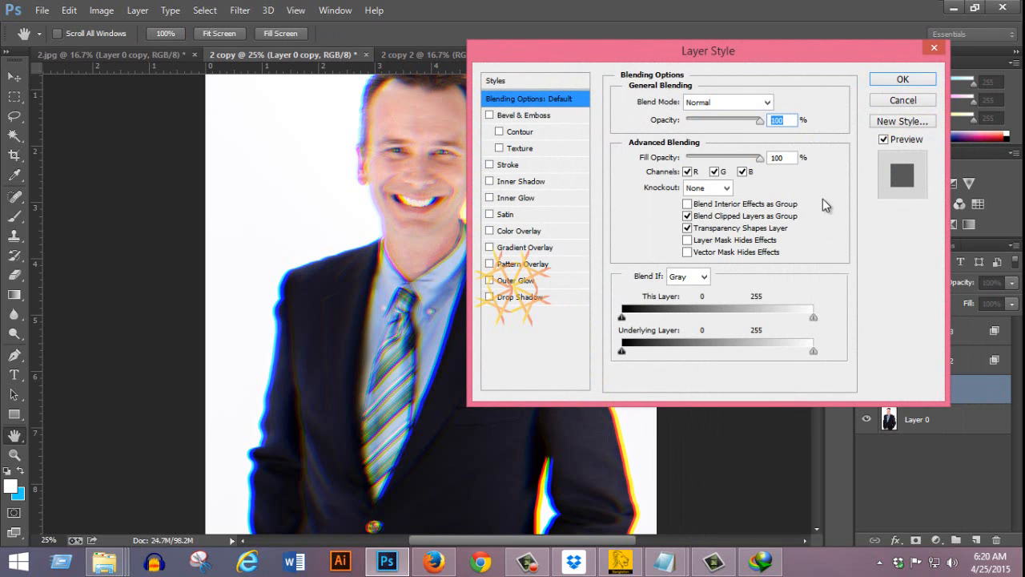
{"action": "left_click", "coordinate": [714, 172]}
{"action": "left_click", "coordinate": [742, 172]}
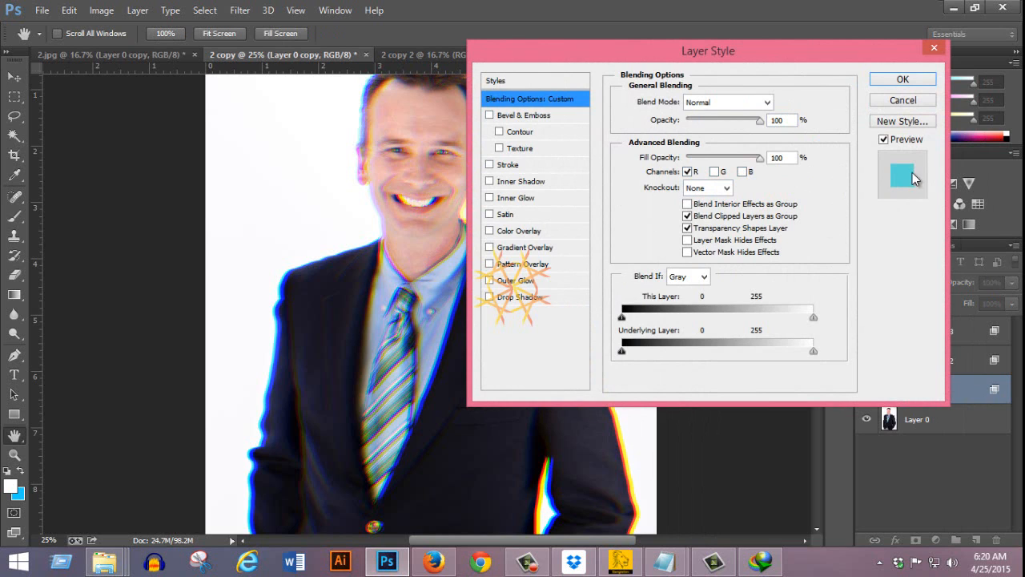
{"action": "left_click", "coordinate": [900, 78]}
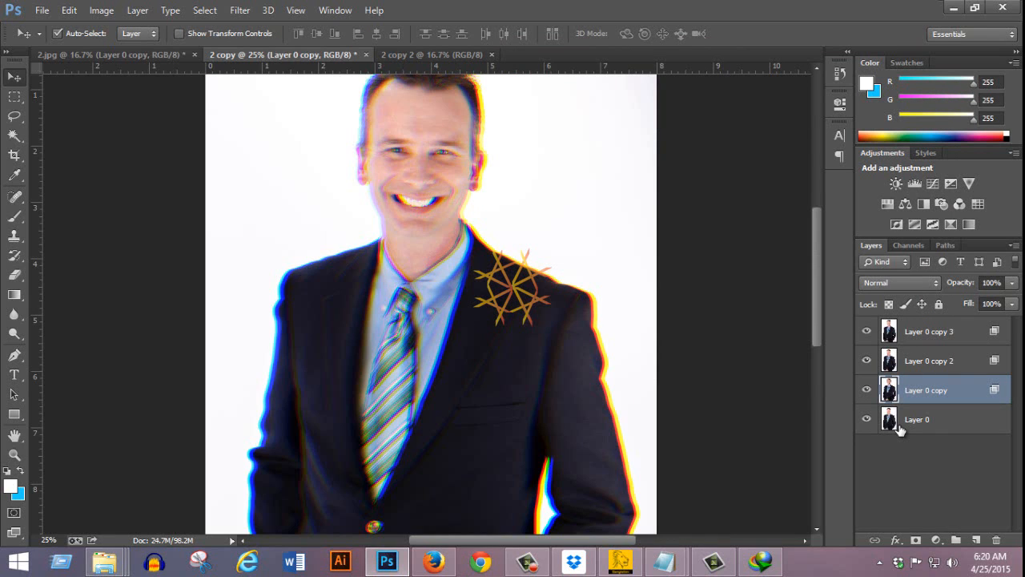
{"action": "scroll", "coordinate": [421, 171], "scroll_direction": "down", "scroll_amount": 2}
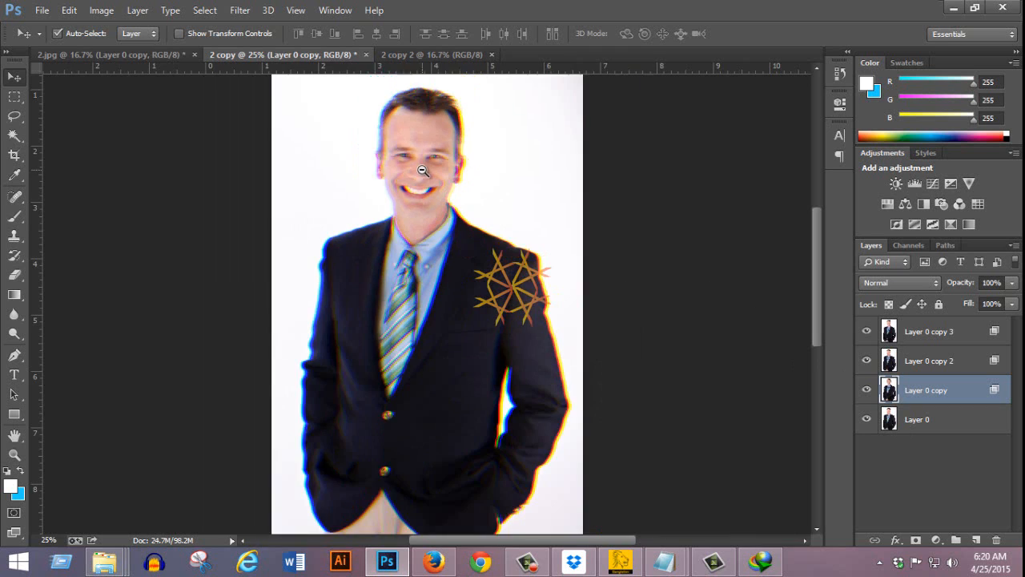
{"action": "scroll", "coordinate": [408, 253], "scroll_direction": "up", "scroll_amount": 1}
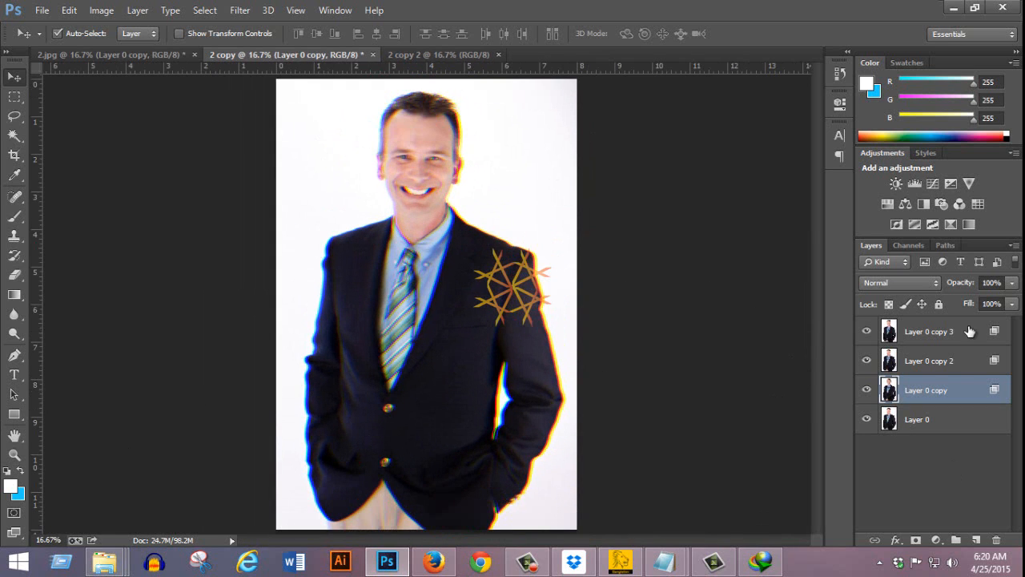
Check the channels of Layer 0 copy 2, and switch Layer 0 copy from the R channel to only G in its blending options
{"action": "double_click", "coordinate": [974, 366]}
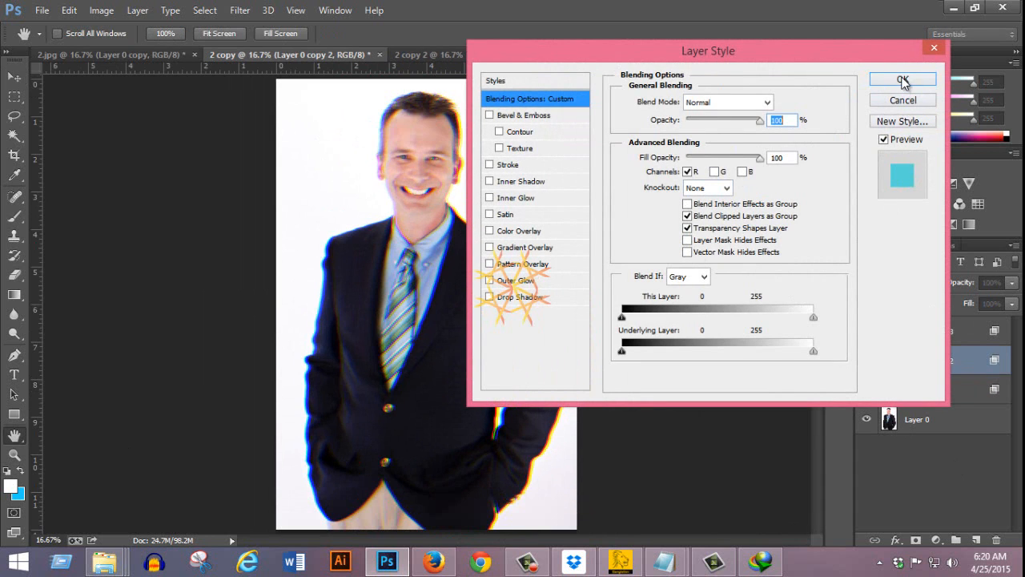
{"action": "left_click", "coordinate": [902, 81]}
{"action": "double_click", "coordinate": [991, 390]}
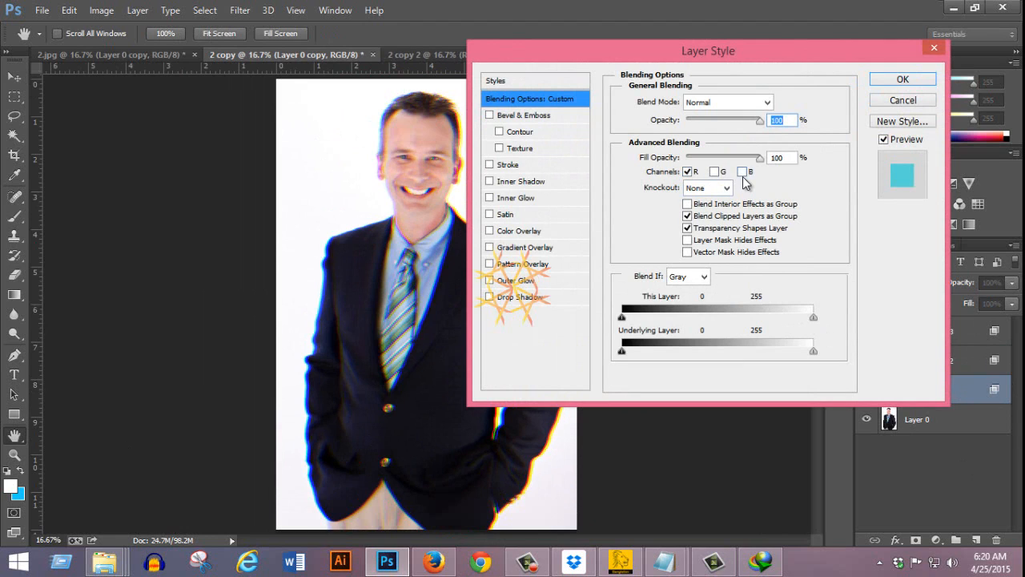
{"action": "left_click", "coordinate": [687, 172]}
{"action": "left_click", "coordinate": [713, 171]}
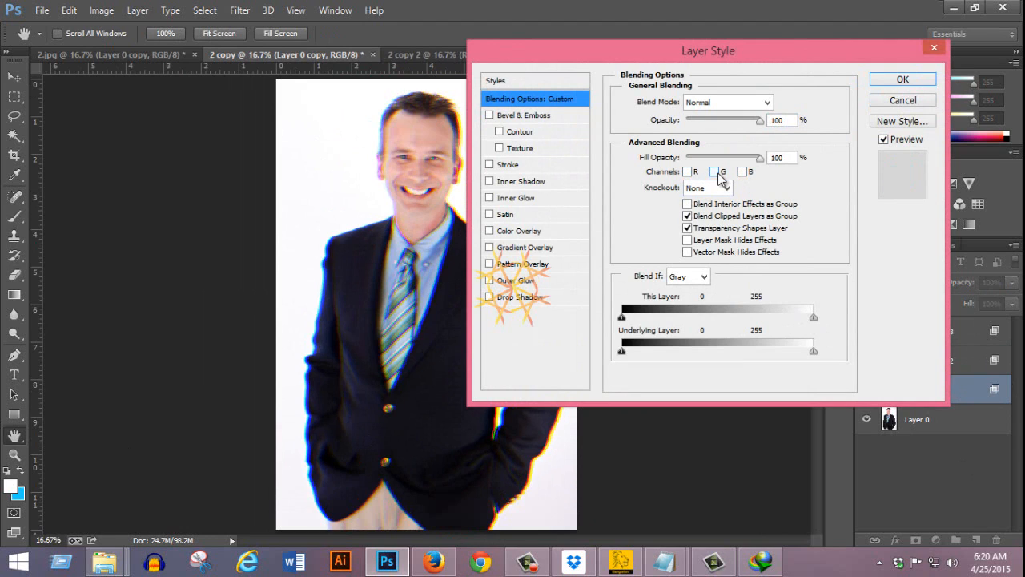
{"action": "left_click", "coordinate": [903, 80]}
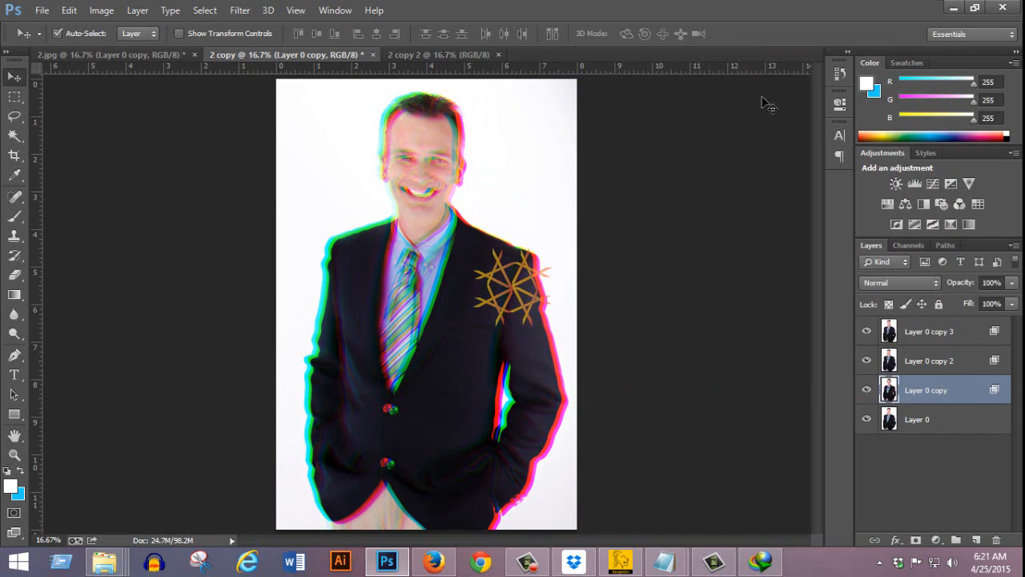
Nudge Layer 0 copy to the left in large increments to offset its green channel, and inspect the fringe around the face
{"action": "key", "text": "shift+Left"}
{"action": "key", "text": "shift+Left"}
{"action": "key", "text": "shift+Left"}
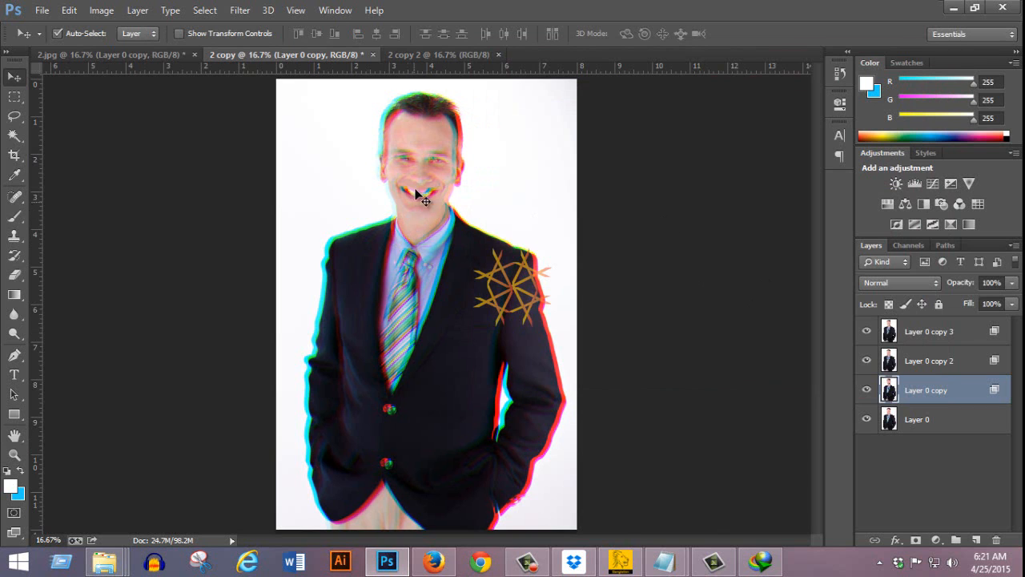
{"action": "left_click", "coordinate": [417, 122], "text": "ctrl"}
{"action": "left_click", "coordinate": [422, 237], "text": "ctrl"}
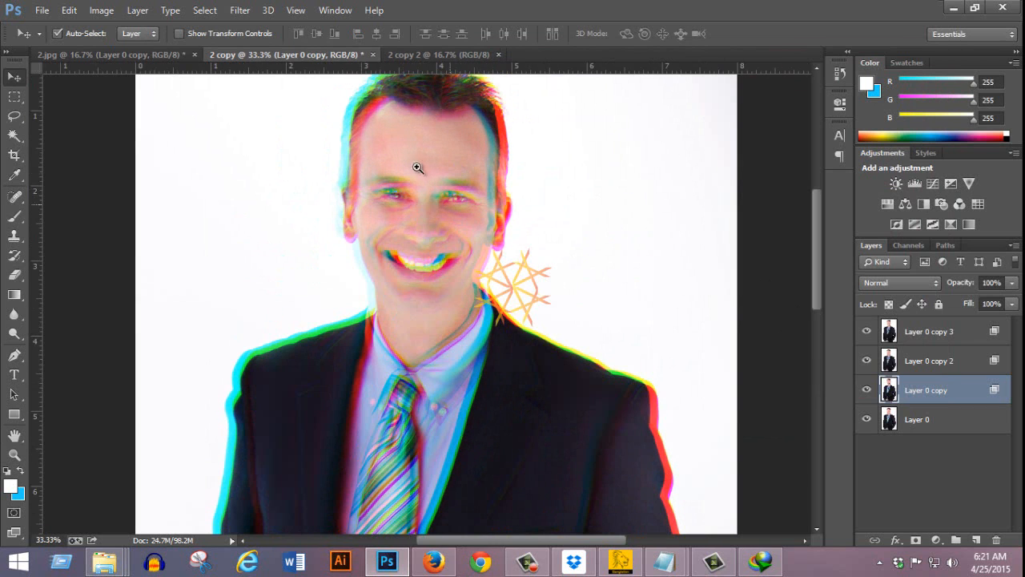
{"action": "left_click", "coordinate": [432, 154], "text": "ctrl"}
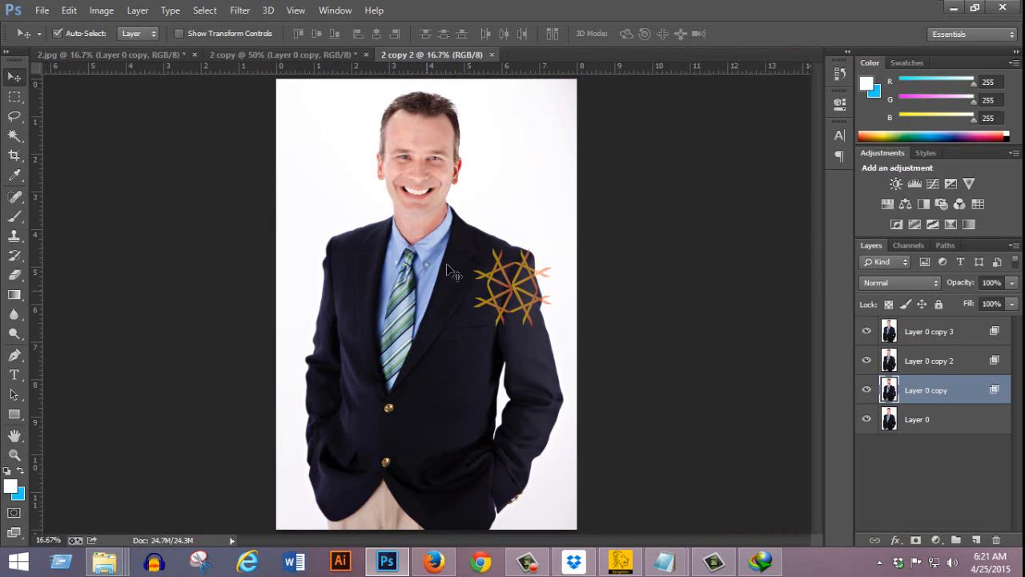
Compare the color fringes around the face in the 2 copy and 2.jpg documents
{"action": "left_click", "coordinate": [420, 54]}
{"action": "left_click", "coordinate": [259, 54]}
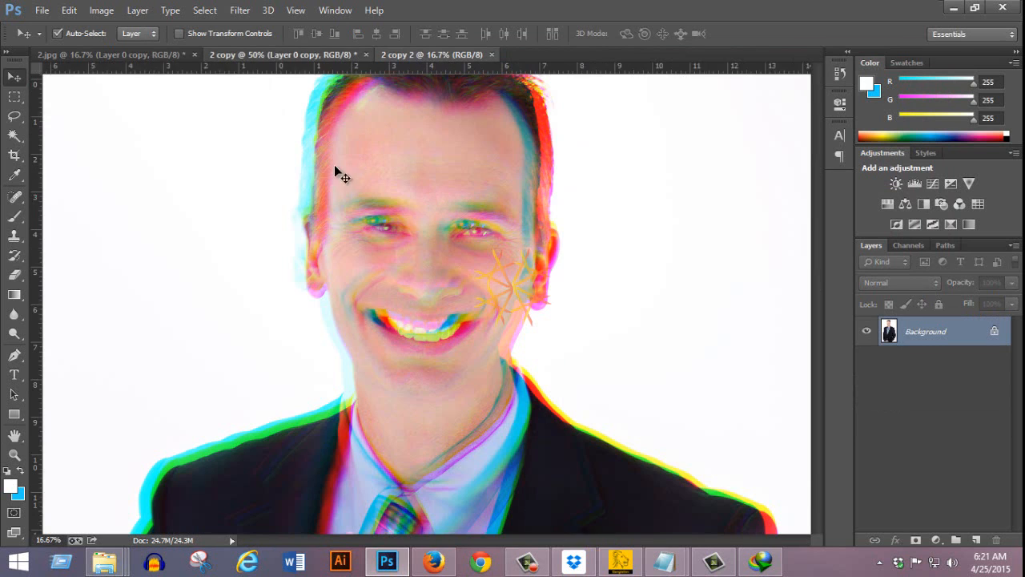
{"action": "left_click", "coordinate": [133, 56]}
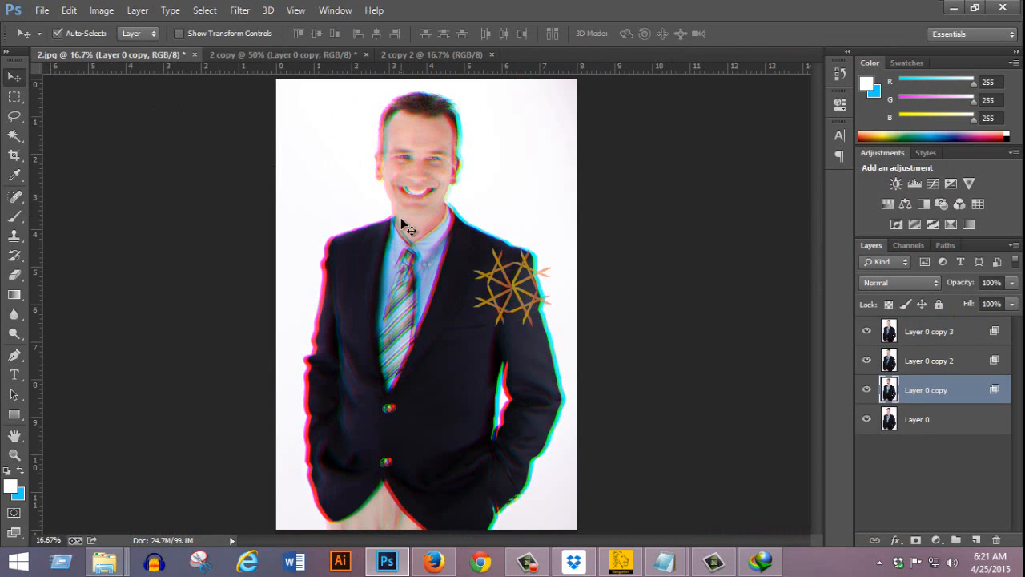
{"action": "left_click", "coordinate": [425, 146]}
{"action": "left_click", "coordinate": [425, 147]}
{"action": "left_click", "coordinate": [425, 147]}
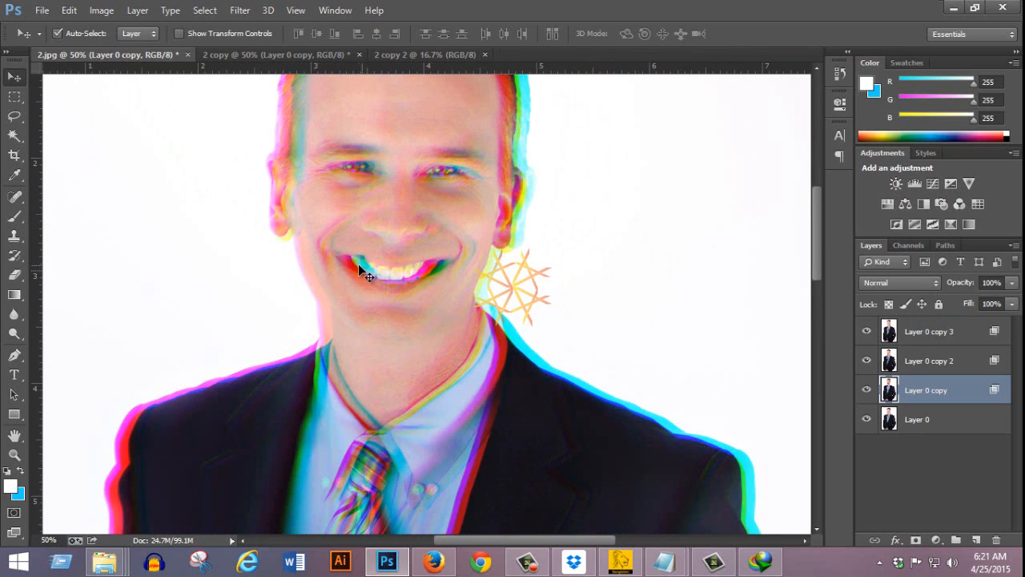
{"action": "scroll", "coordinate": [381, 276], "scroll_direction": "down", "scroll_amount": 5}
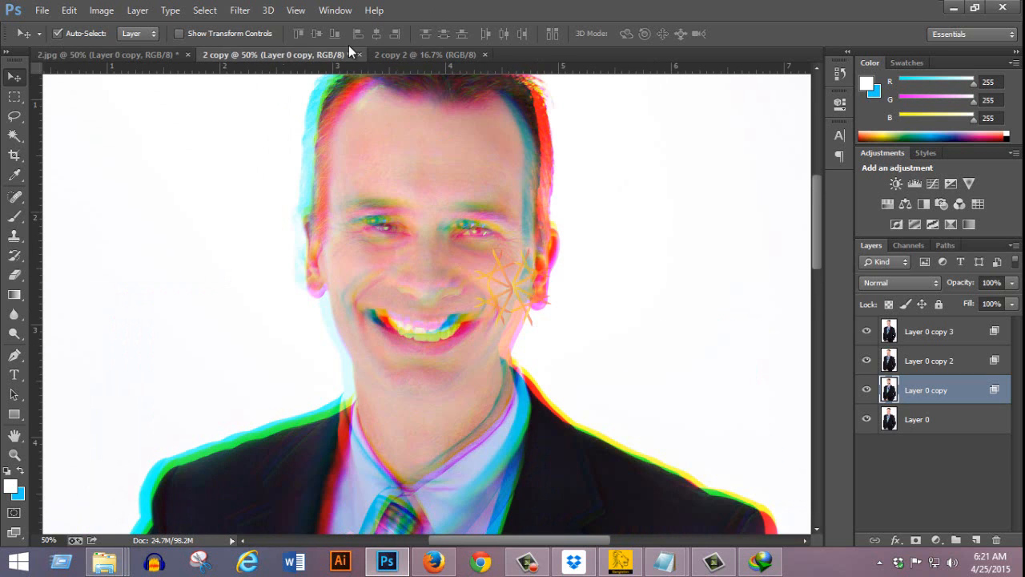
Switch to the 2 copy 2 document and convert its locked Background into a normal layer named Layer 0
{"action": "left_click", "coordinate": [411, 55]}
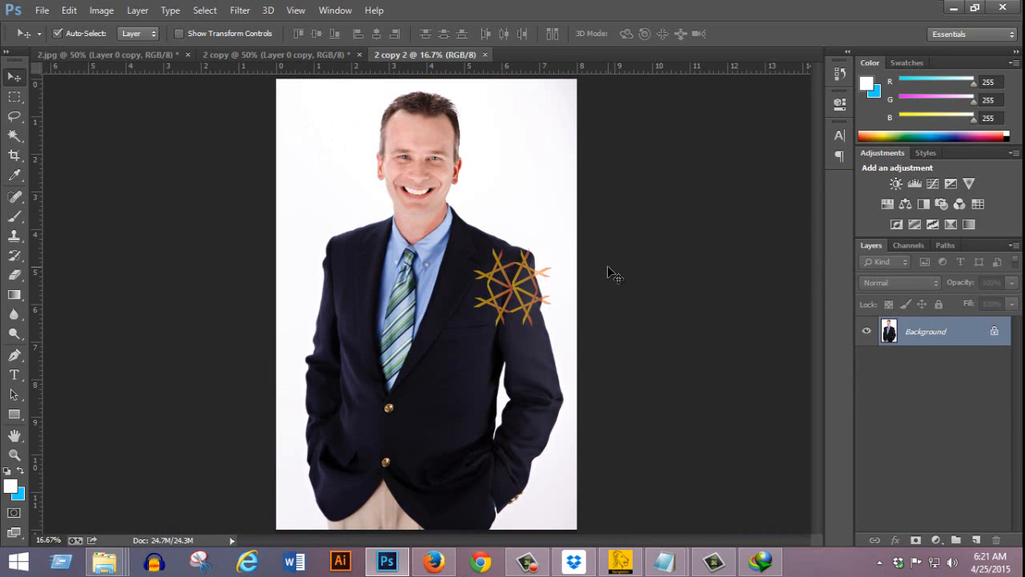
{"action": "double_click", "coordinate": [981, 333]}
{"action": "left_click", "coordinate": [619, 176]}
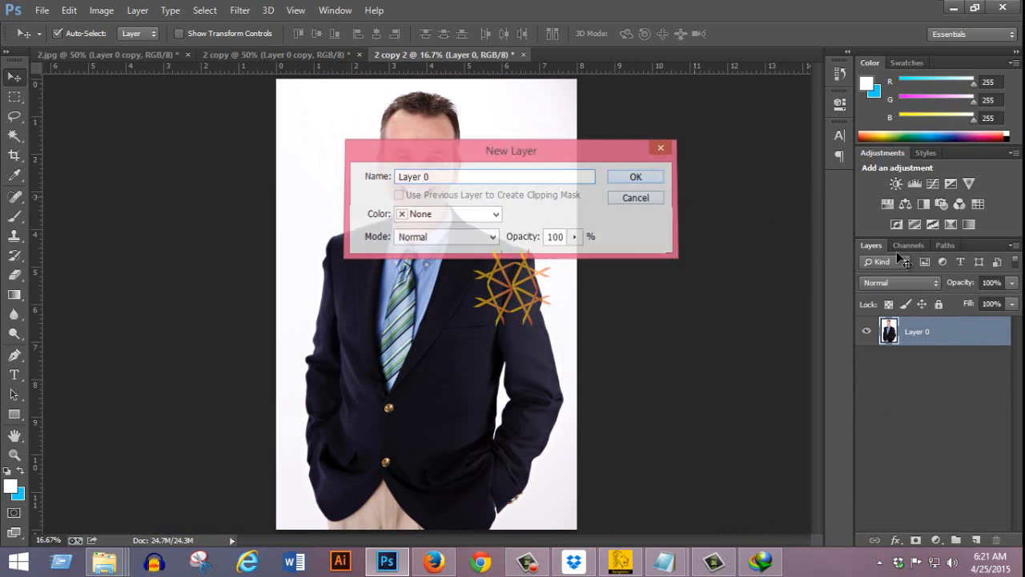
{"action": "double_click", "coordinate": [968, 333]}
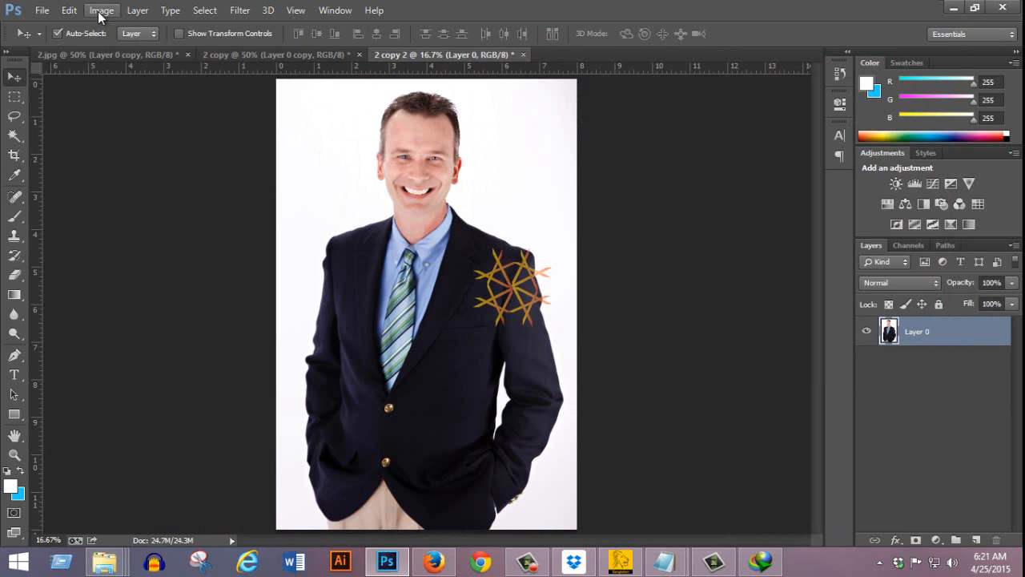
Convert the image's color mode to CMYK Color and accept the default profile
{"action": "left_click", "coordinate": [101, 11]}
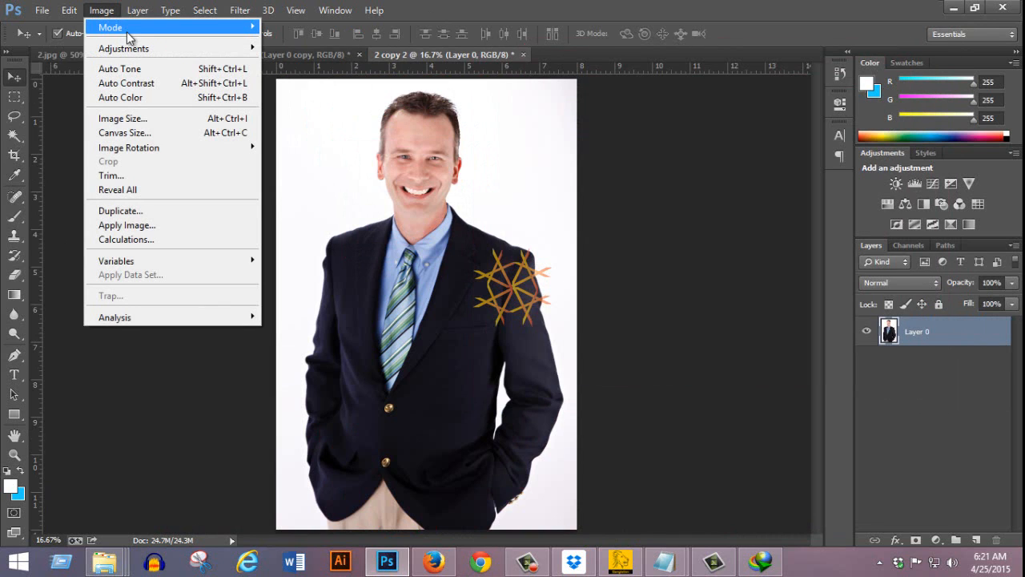
{"action": "mouse_move", "coordinate": [127, 35]}
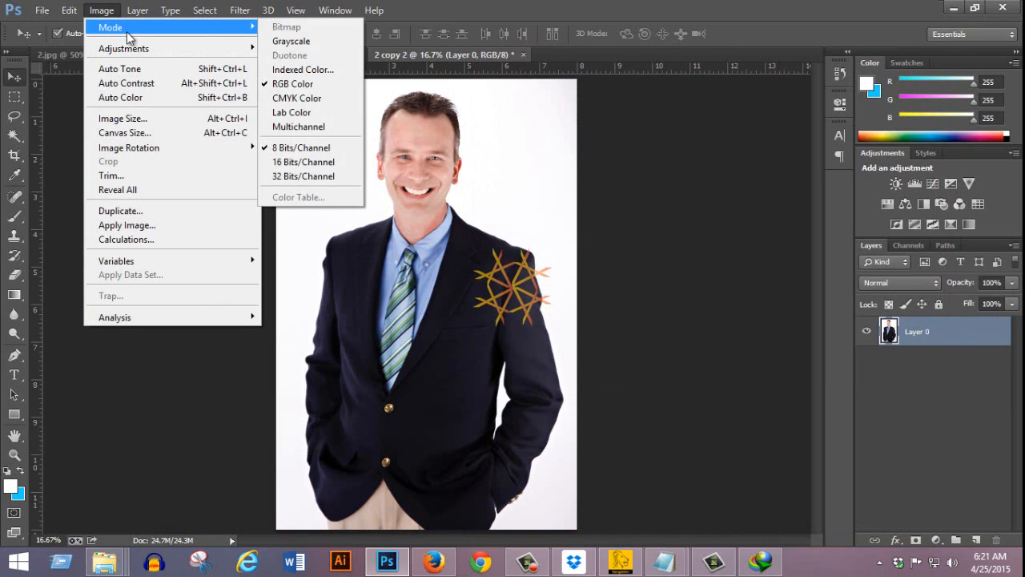
{"action": "left_click", "coordinate": [319, 99]}
{"action": "left_click", "coordinate": [507, 247]}
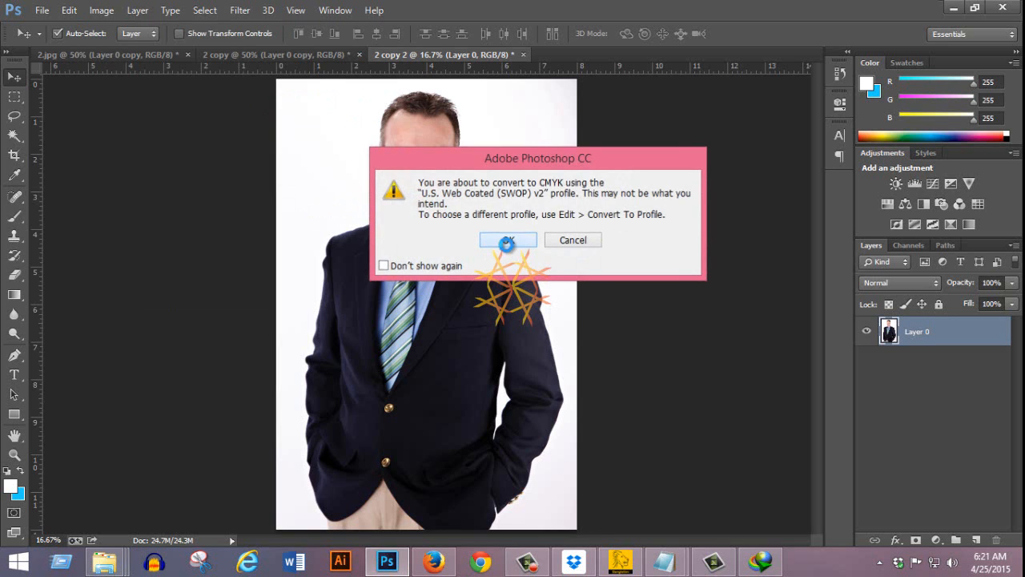
Examine which channels Layer 0's blending options offer in the converted image
{"action": "double_click", "coordinate": [969, 340]}
{"action": "left_click_drag", "start_coordinate": [669, 53], "coordinate": [644, 53]}
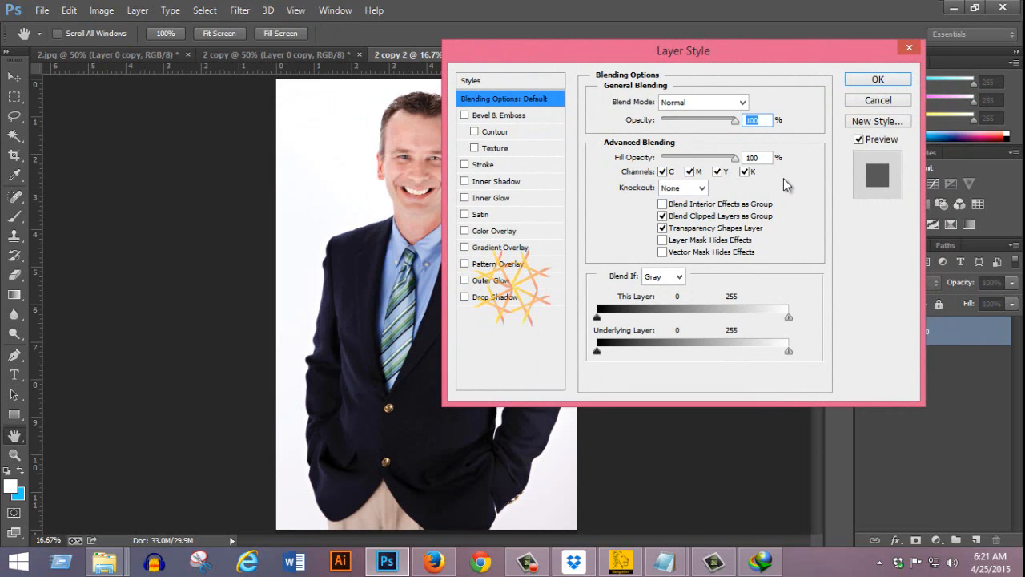
{"action": "left_click", "coordinate": [855, 79]}
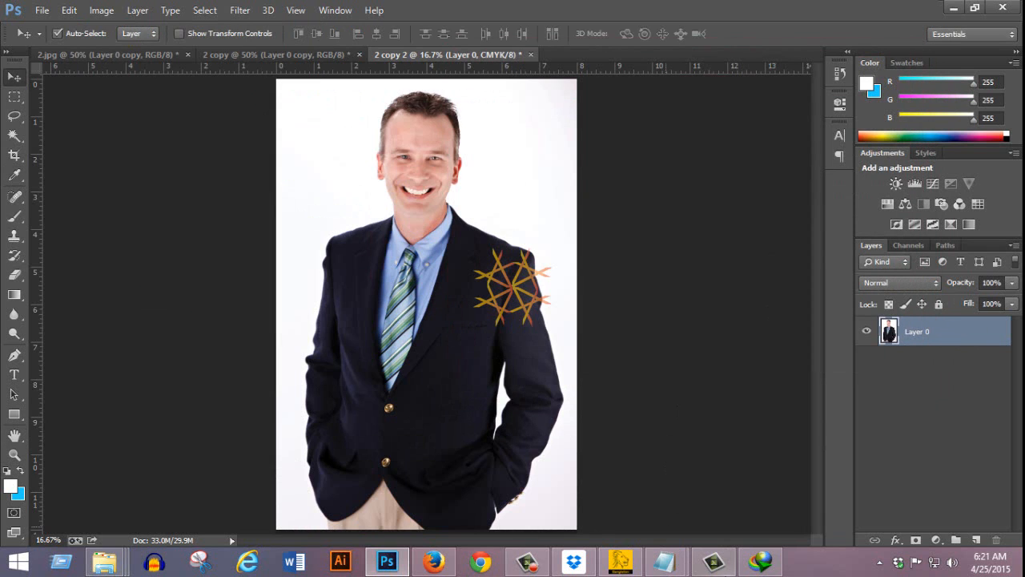
{"action": "left_click", "coordinate": [710, 564]}
{"action": "left_click", "coordinate": [708, 569]}
{"action": "left_click", "coordinate": [540, 570]}
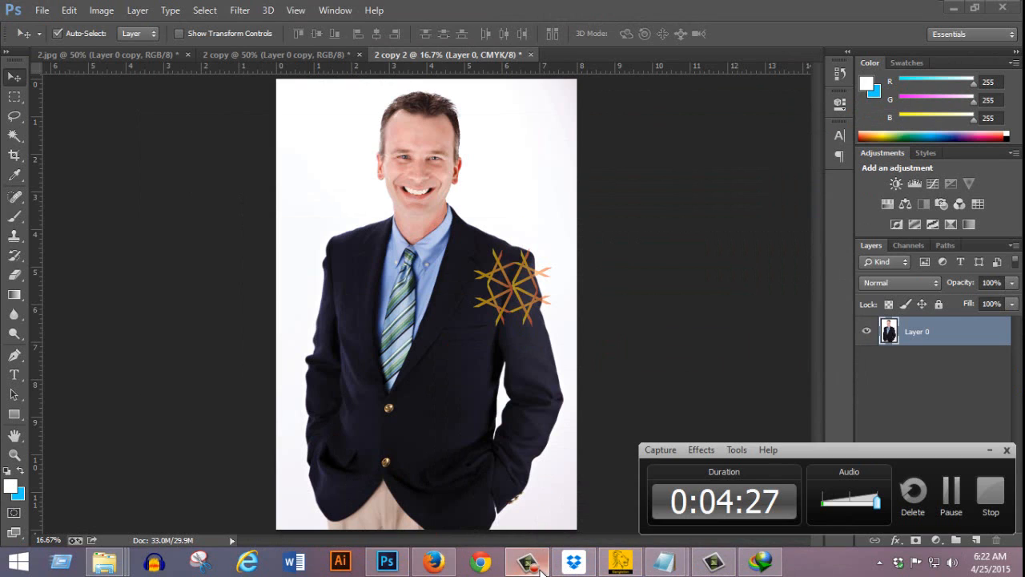
{"action": "left_click", "coordinate": [529, 564]}
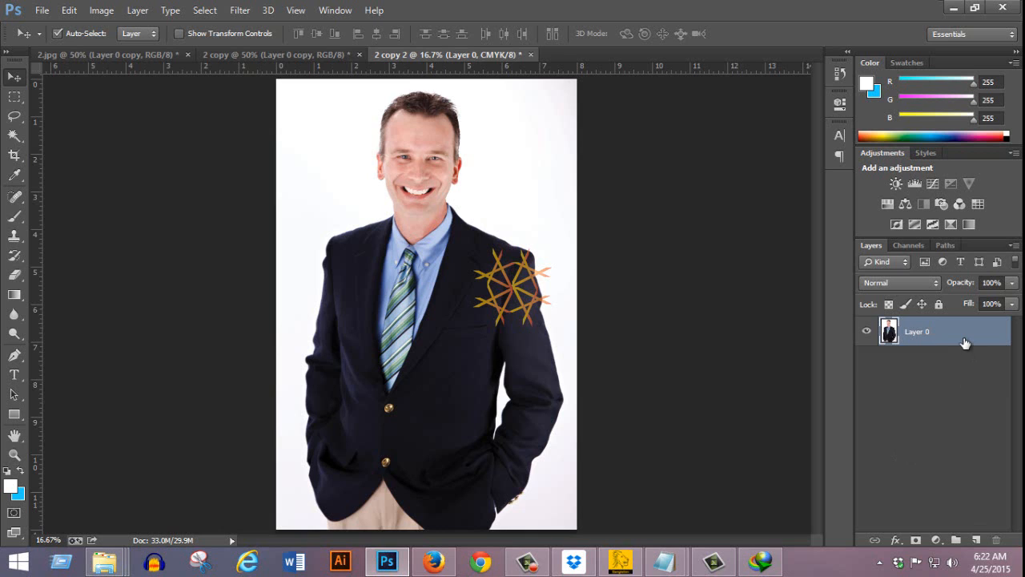
Duplicate Layer 0 four times
{"action": "key", "text": "ctrl+j"}
{"action": "key", "text": "ctrl+j"}
{"action": "key", "text": "ctrl+j"}
{"action": "key", "text": "ctrl+j"}
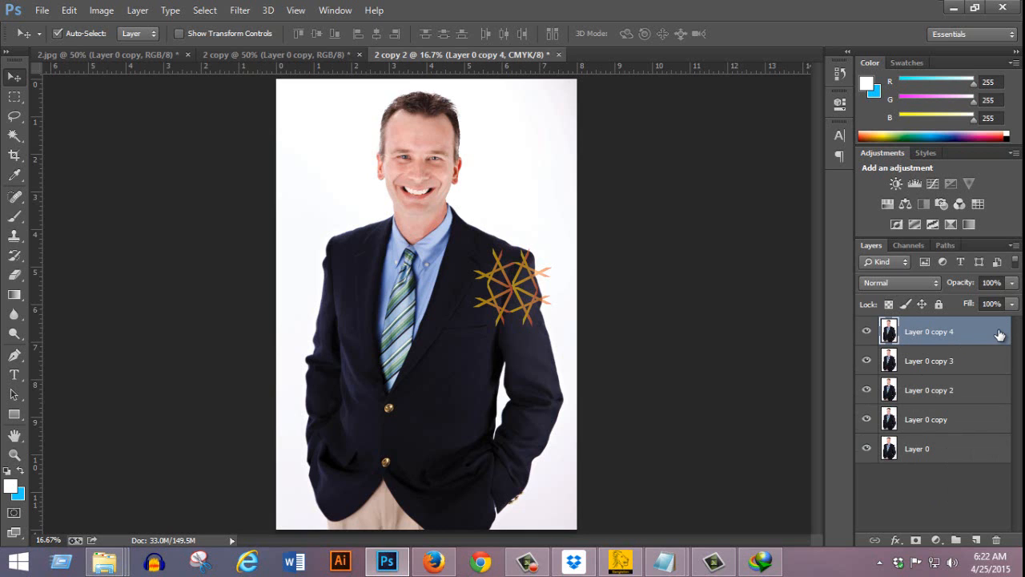
Exclude the C, M and Y channels from Layer 0 copy 4 in its blending options, leaving only K
{"action": "double_click", "coordinate": [998, 337]}
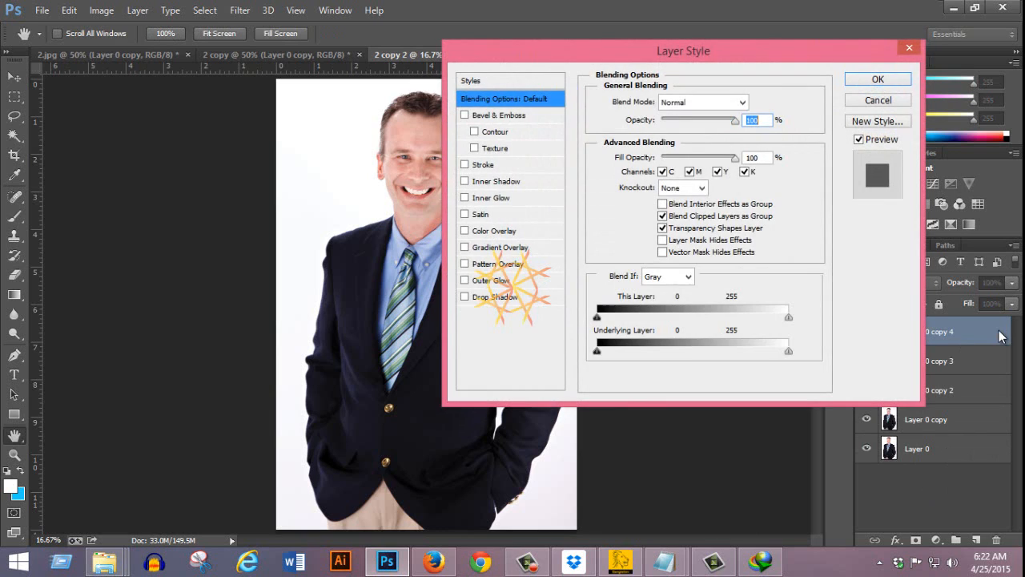
{"action": "left_click", "coordinate": [662, 172]}
{"action": "left_click", "coordinate": [689, 172]}
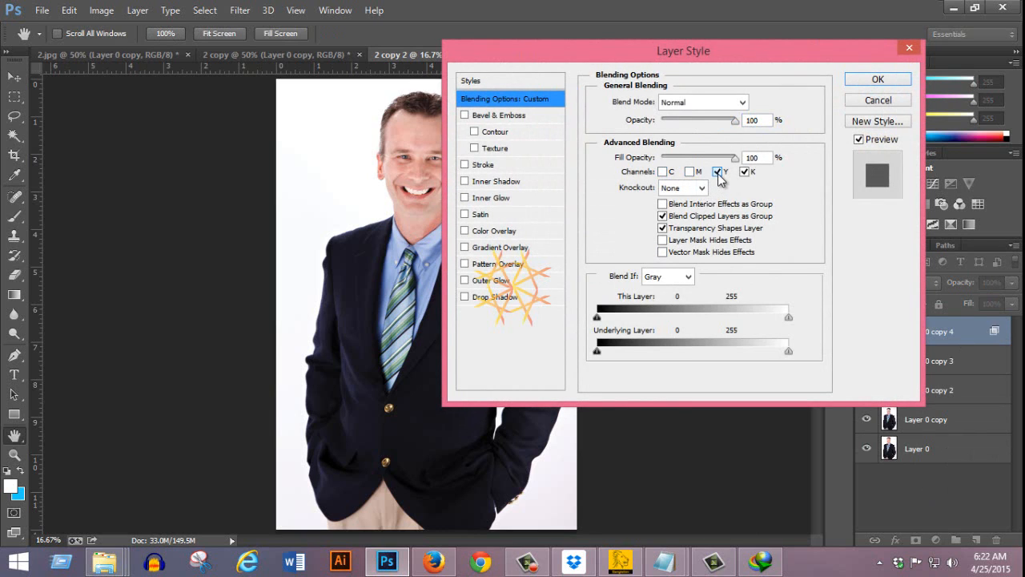
{"action": "left_click", "coordinate": [717, 171]}
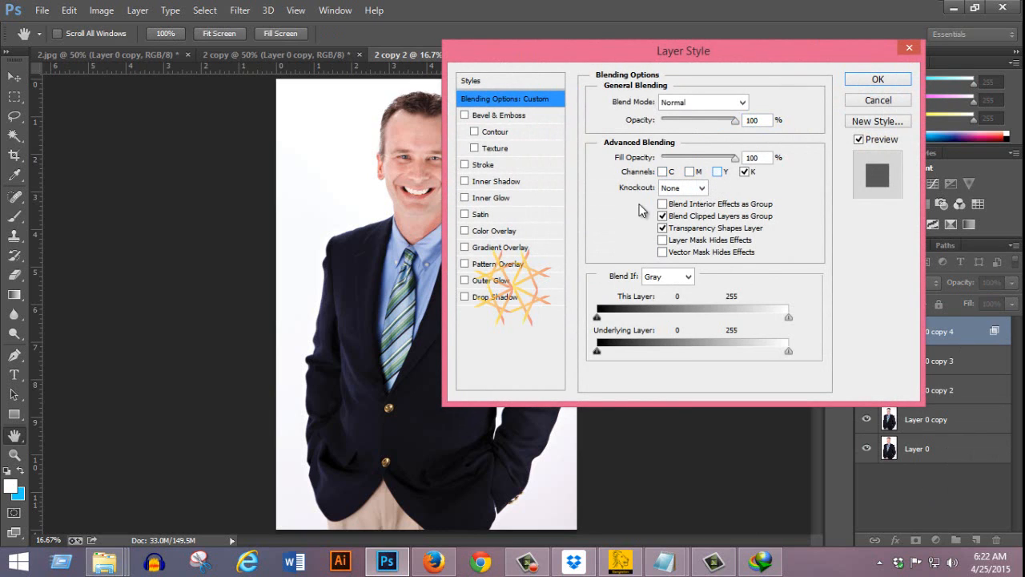
{"action": "left_click", "coordinate": [878, 80]}
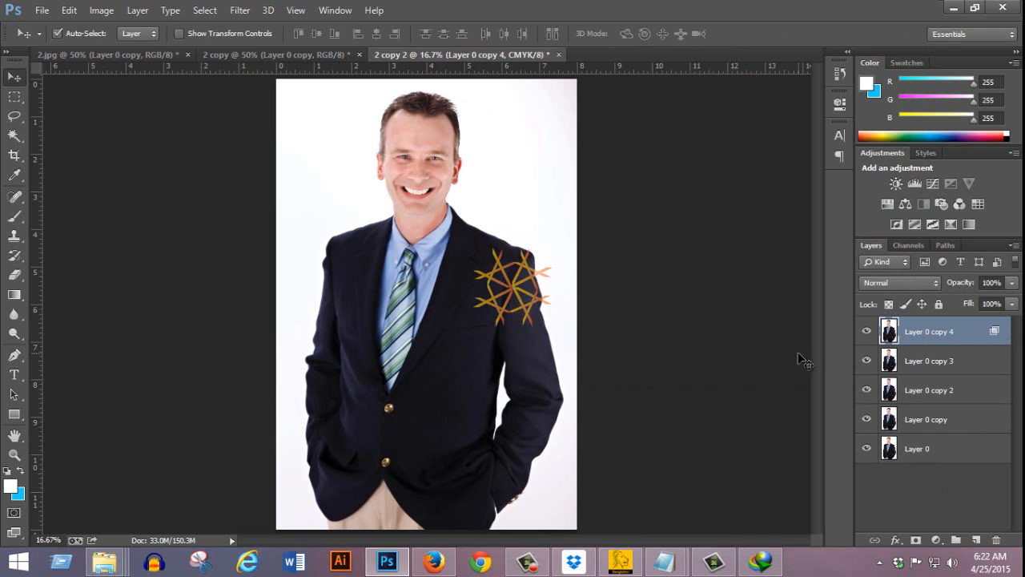
Exclude the C, M and K channels from Layer 0 copy 3 in its blending options, leaving only Y, and offset the layer slightly to the right
{"action": "left_click", "coordinate": [988, 362]}
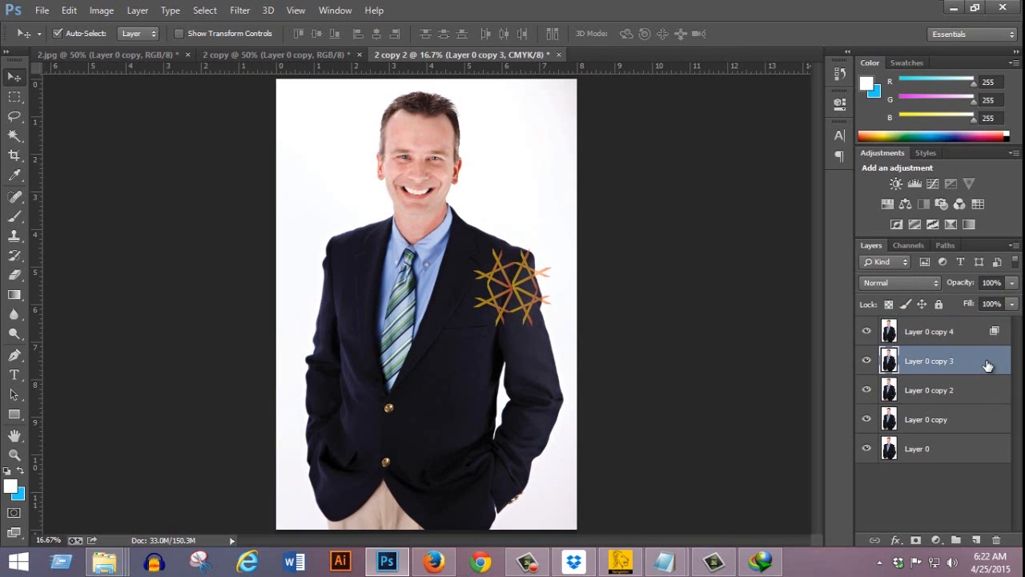
{"action": "double_click", "coordinate": [987, 360]}
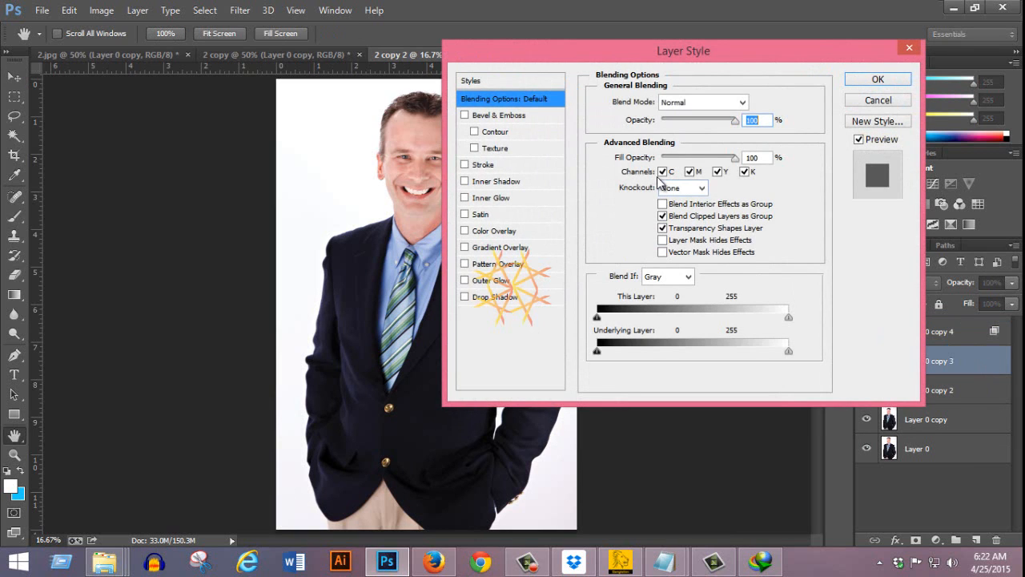
{"action": "left_click", "coordinate": [661, 172]}
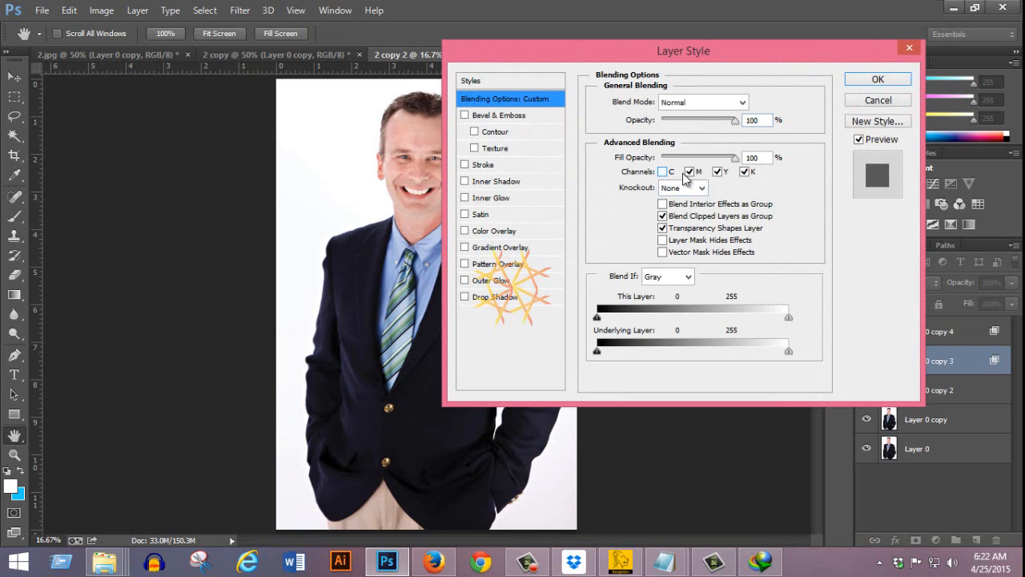
{"action": "left_click", "coordinate": [688, 171]}
{"action": "left_click", "coordinate": [744, 172]}
{"action": "left_click", "coordinate": [875, 80]}
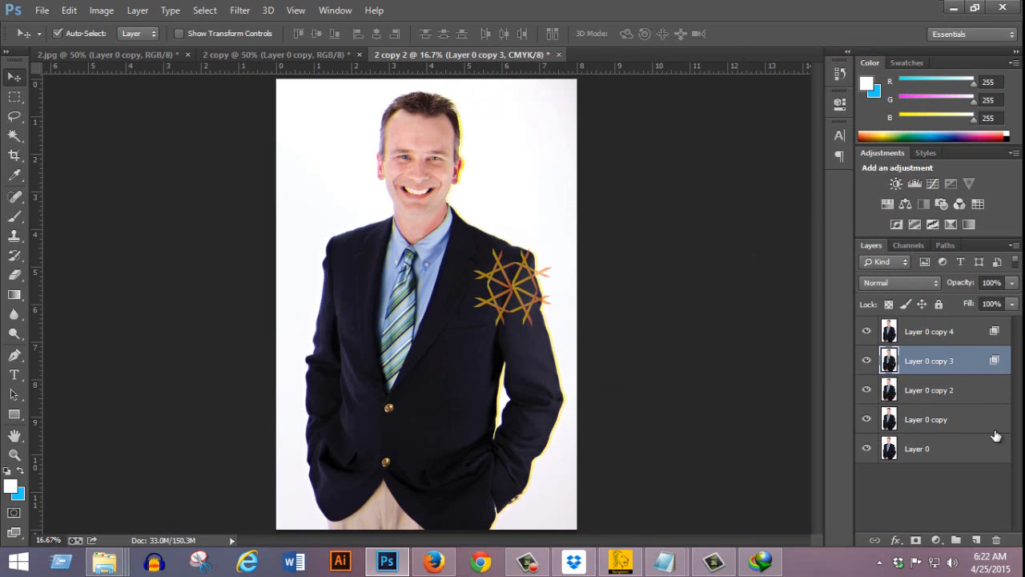
Limit Layer 0 copy 2 to the M channel in its blending options by excluding C, Y and K, and shift it slightly to the right
{"action": "left_click", "coordinate": [977, 390]}
{"action": "double_click", "coordinate": [977, 390]}
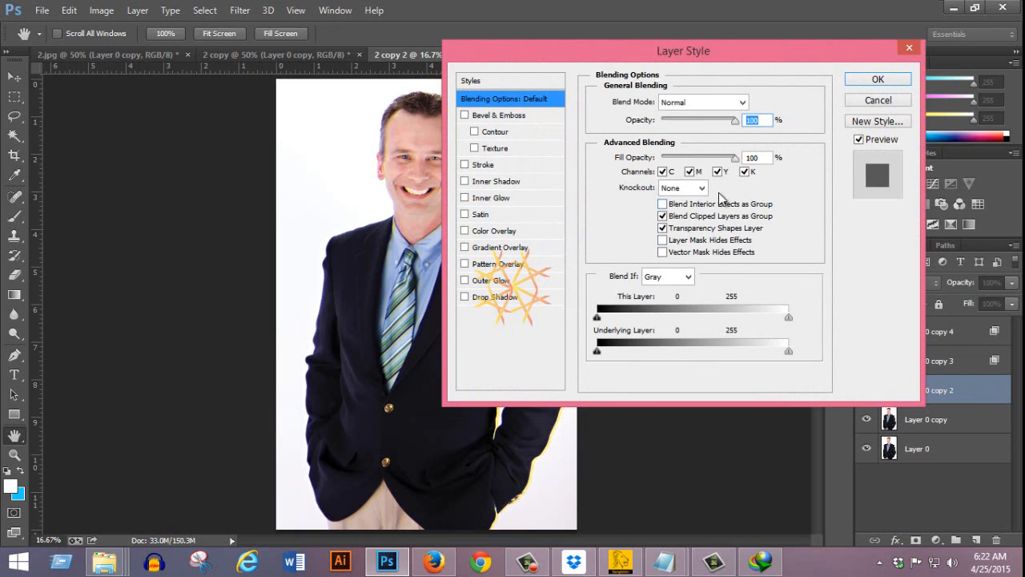
{"action": "left_click", "coordinate": [717, 172]}
{"action": "left_click", "coordinate": [744, 171]}
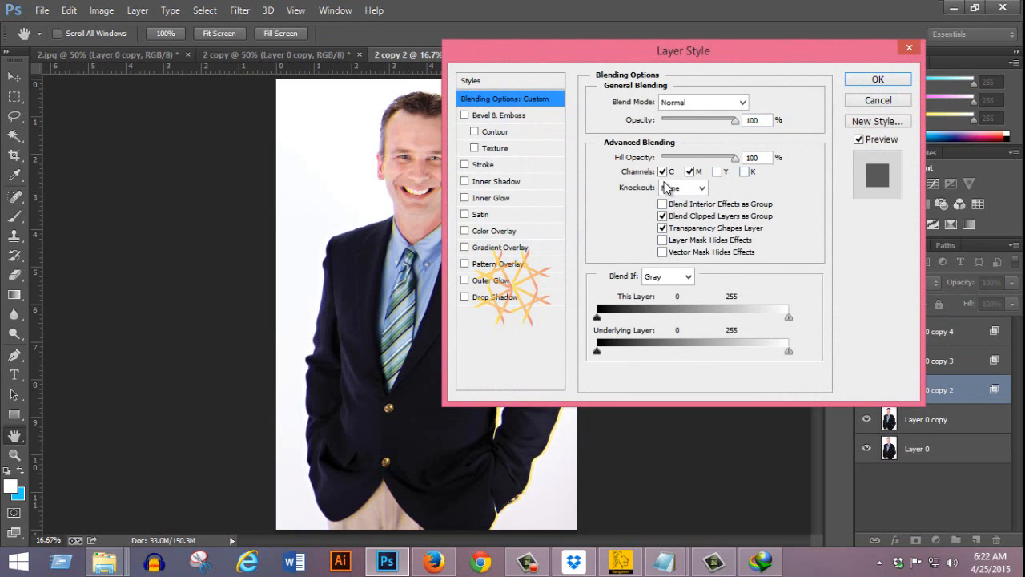
{"action": "left_click", "coordinate": [881, 82]}
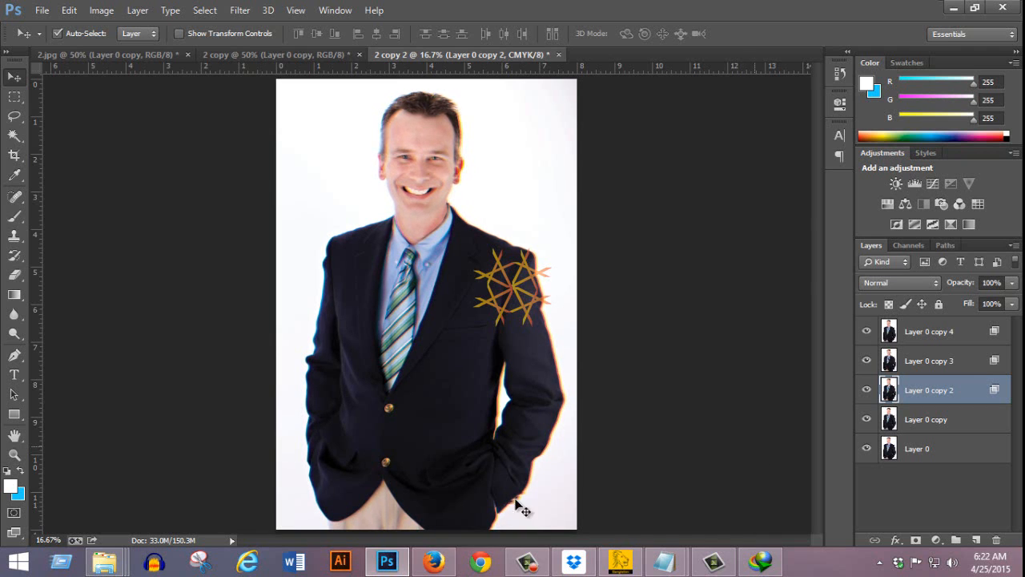
Restrict Layer 0 copy to the C channel by excluding M, Y and K in its blending options, and offset it to the right
{"action": "double_click", "coordinate": [959, 418]}
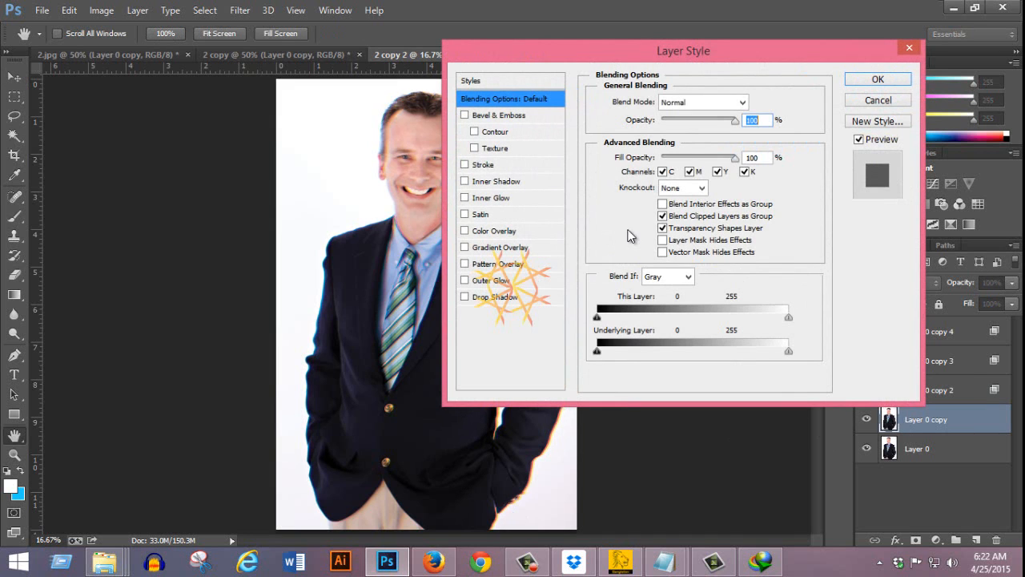
{"action": "left_click", "coordinate": [689, 171]}
{"action": "left_click", "coordinate": [717, 171]}
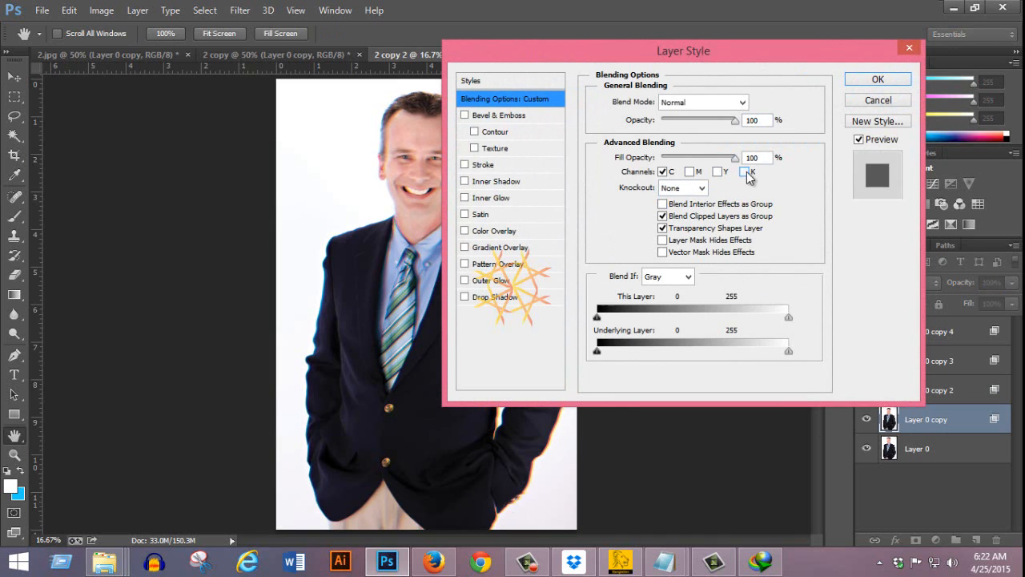
{"action": "left_click", "coordinate": [903, 83]}
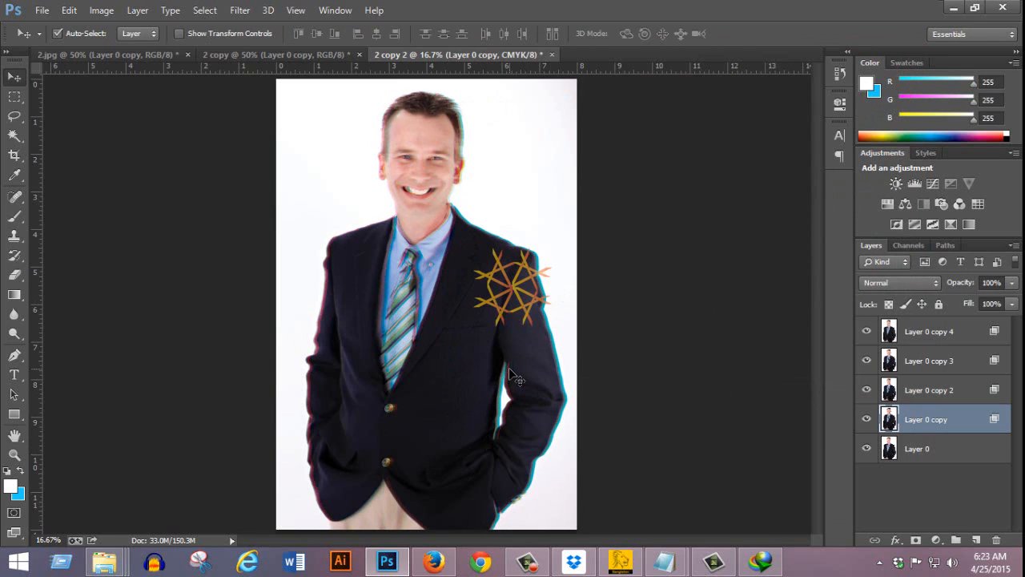
Compare the CMYK version's color fringes with the RGB copy, examining the face, collar and jacket edges at 50% zoom
{"action": "left_click", "coordinate": [261, 56]}
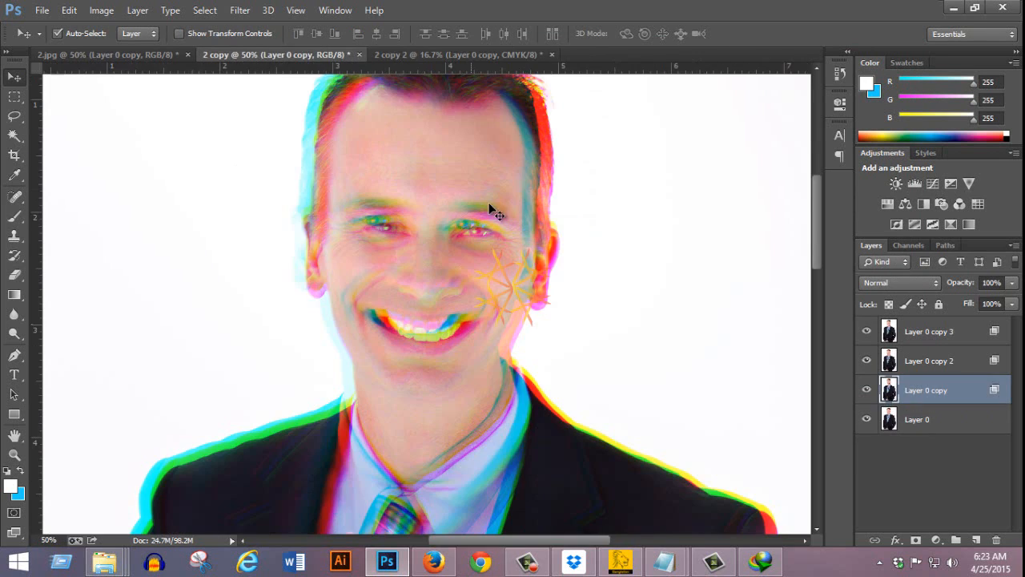
{"action": "left_click", "coordinate": [424, 54]}
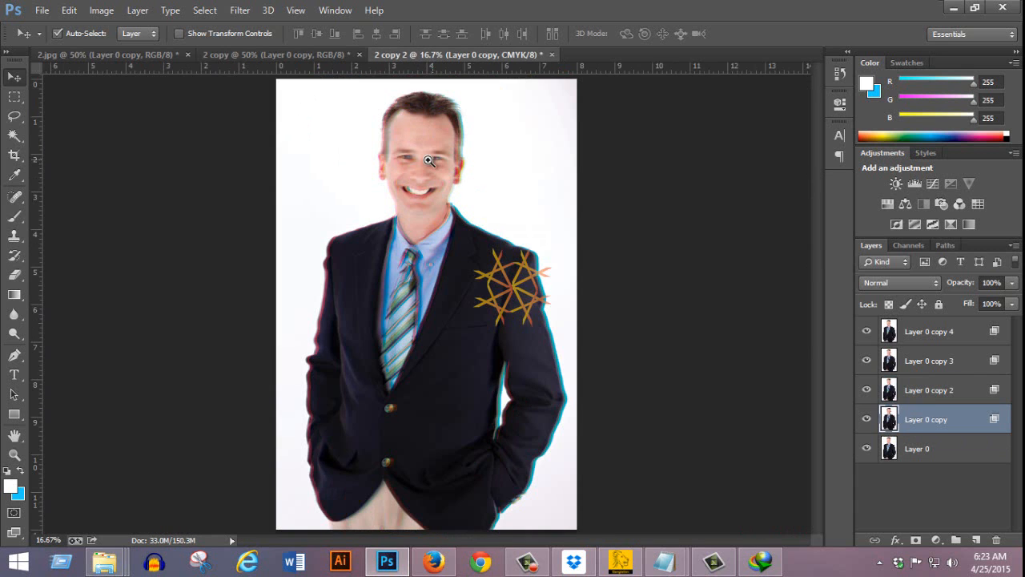
{"action": "left_click", "coordinate": [428, 161]}
{"action": "left_click", "coordinate": [422, 258]}
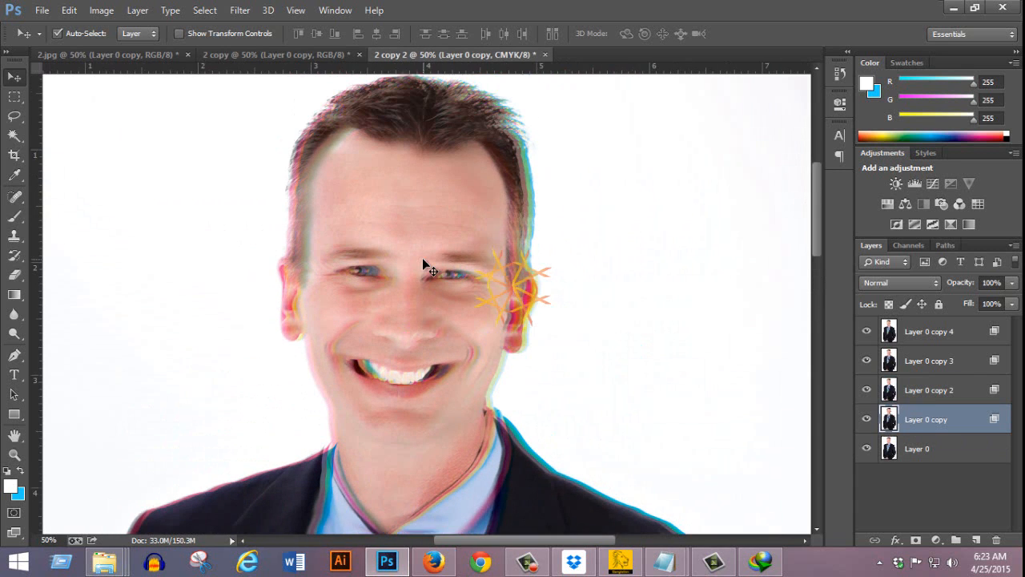
{"action": "scroll", "coordinate": [419, 350], "scroll_direction": "down", "scroll_amount": 5}
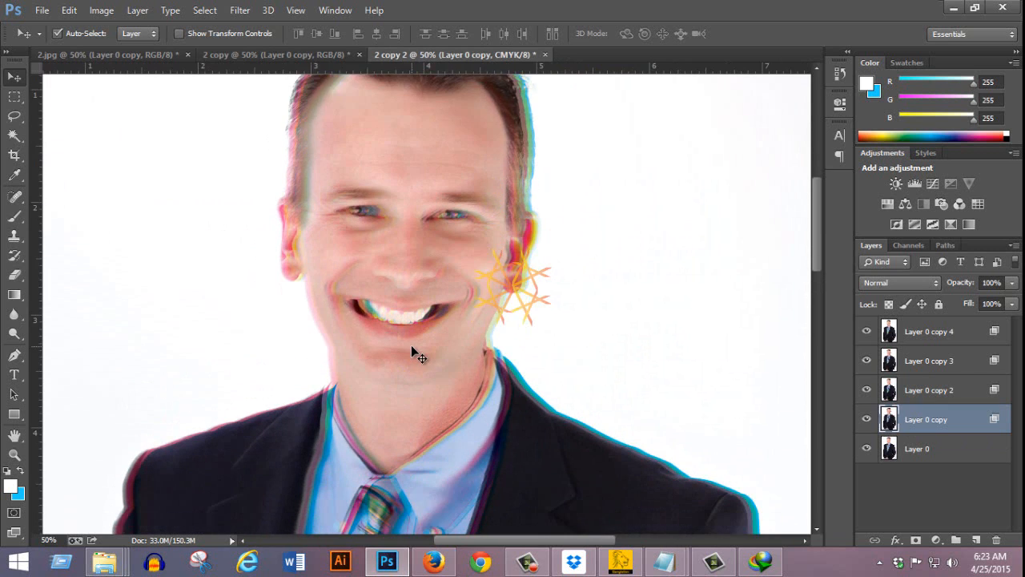
{"action": "scroll", "coordinate": [424, 389], "scroll_direction": "down", "scroll_amount": 5}
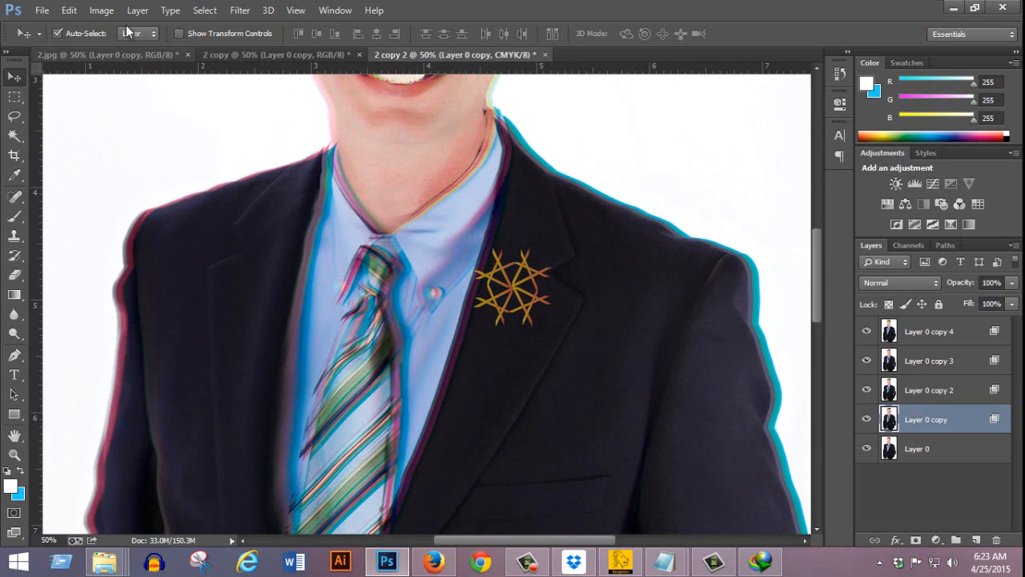
{"action": "left_click", "coordinate": [101, 10]}
{"action": "mouse_move", "coordinate": [182, 29]}
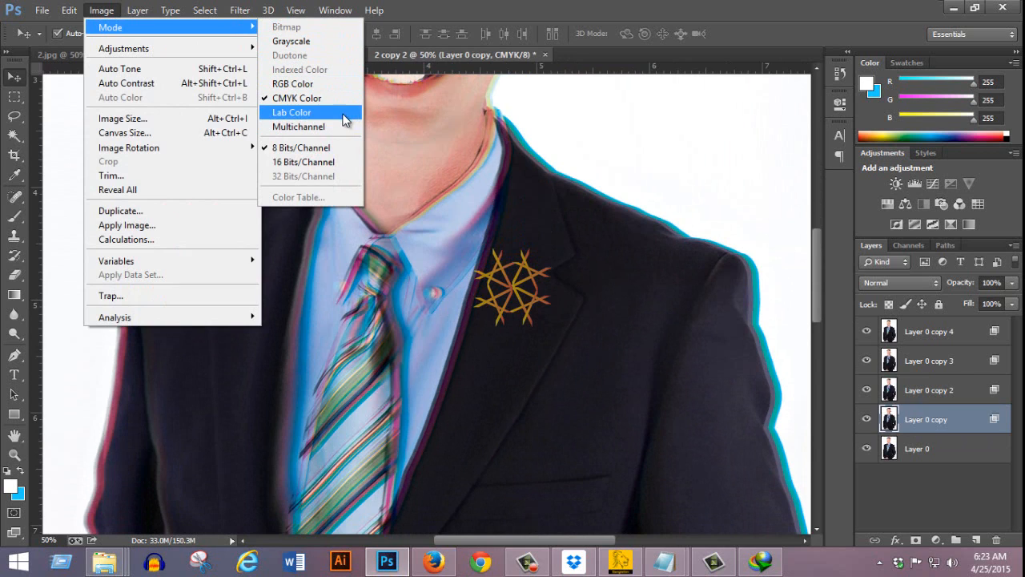
{"action": "left_click", "coordinate": [453, 7]}
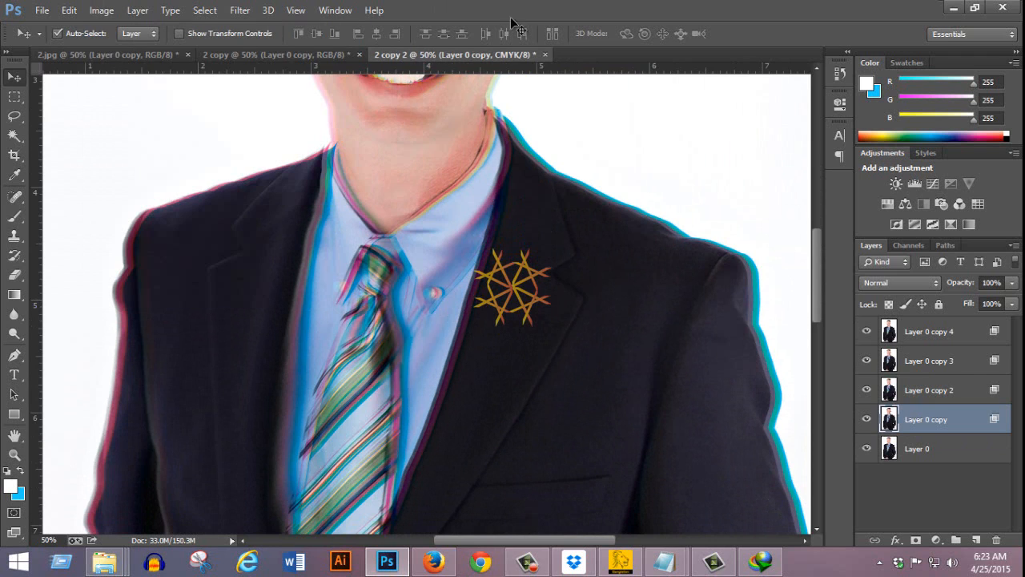